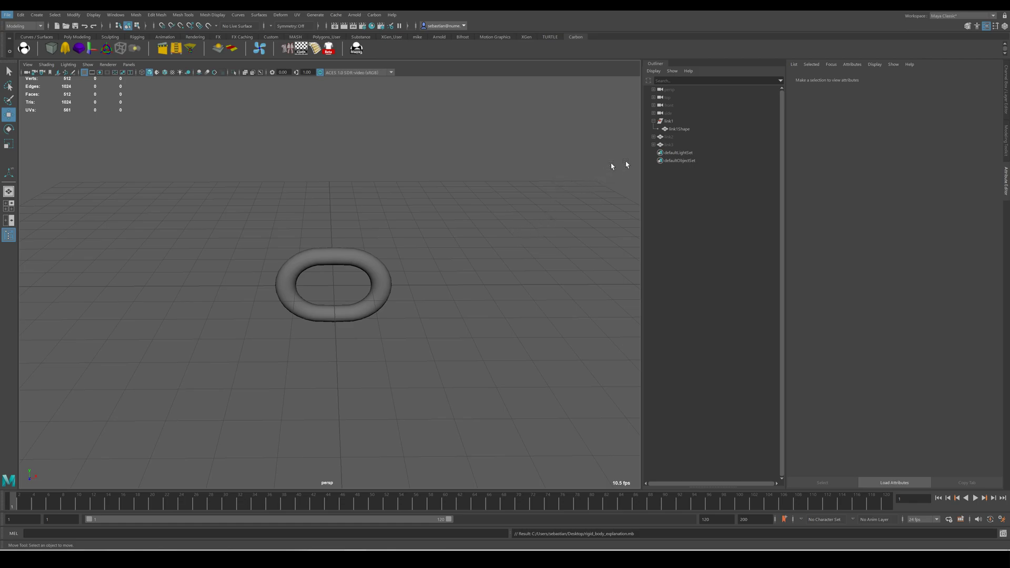
Create a Carbon rigid body from the link1 mesh
{"action": "left_click", "coordinate": [670, 121]}
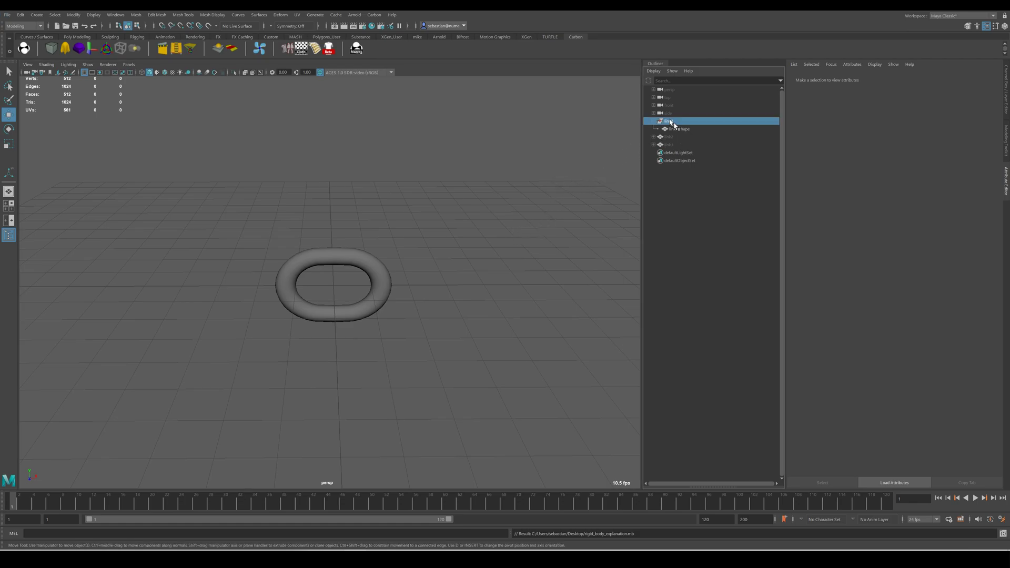
{"action": "left_click_drag", "start_coordinate": [362, 300], "coordinate": [397, 293], "text": "alt"}
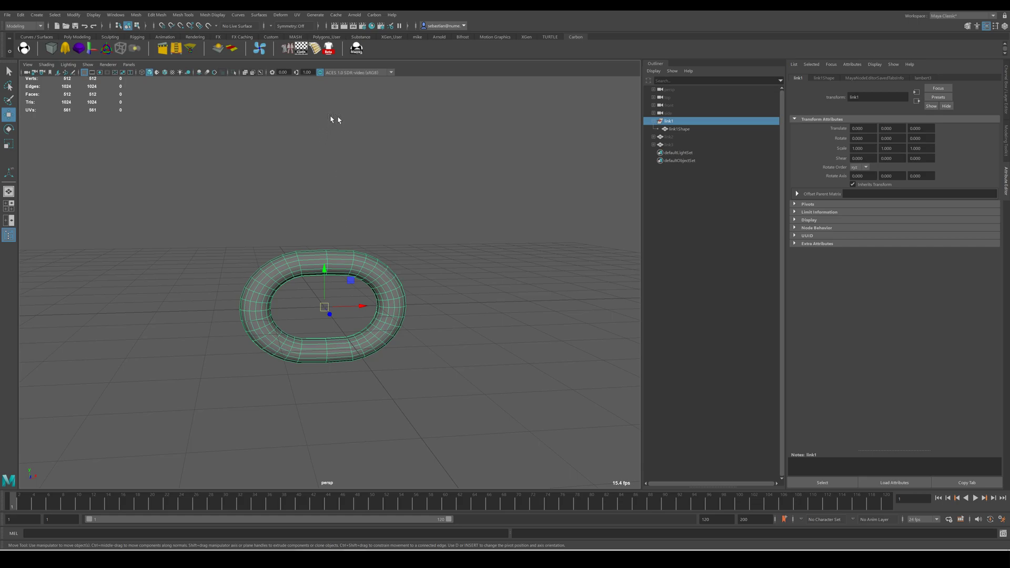
{"action": "right_click", "coordinate": [360, 49]}
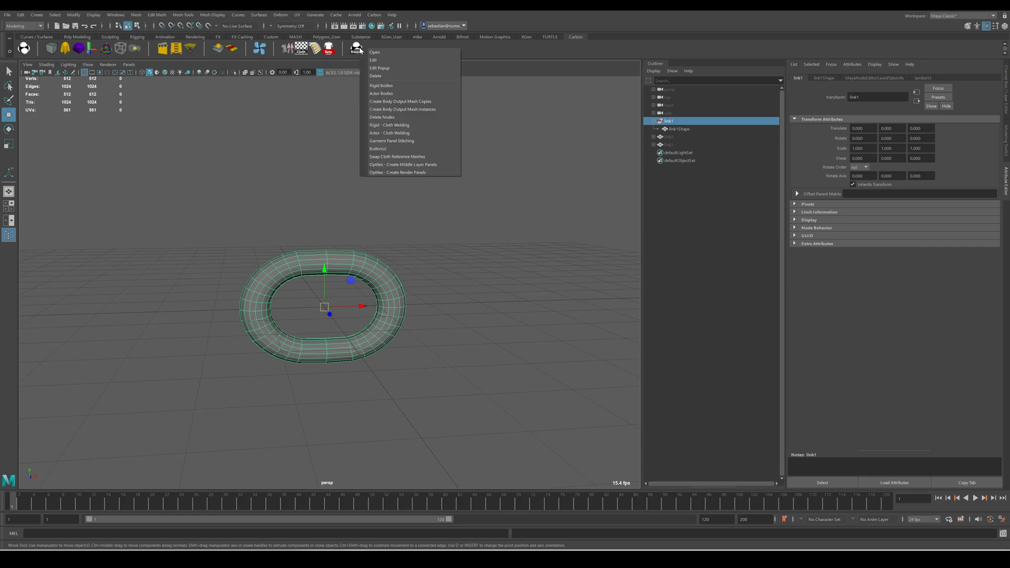
{"action": "left_click", "coordinate": [388, 85]}
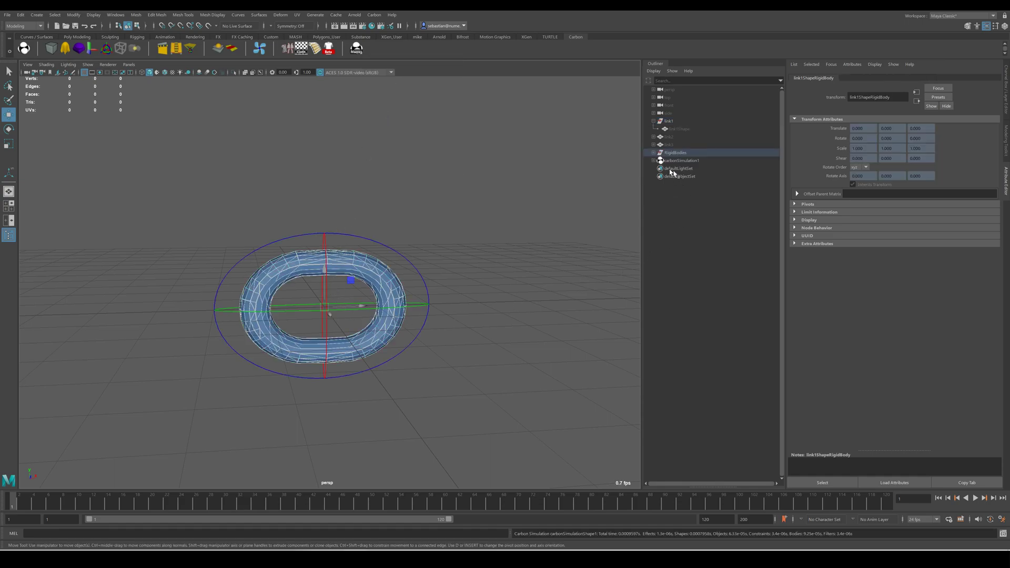
Expand the RigidBodies group and link1ShapeRigidBody to inspect the rigid, shape and body nodes, and clear the selection
{"action": "left_click", "coordinate": [654, 152]}
{"action": "left_click", "coordinate": [660, 161]}
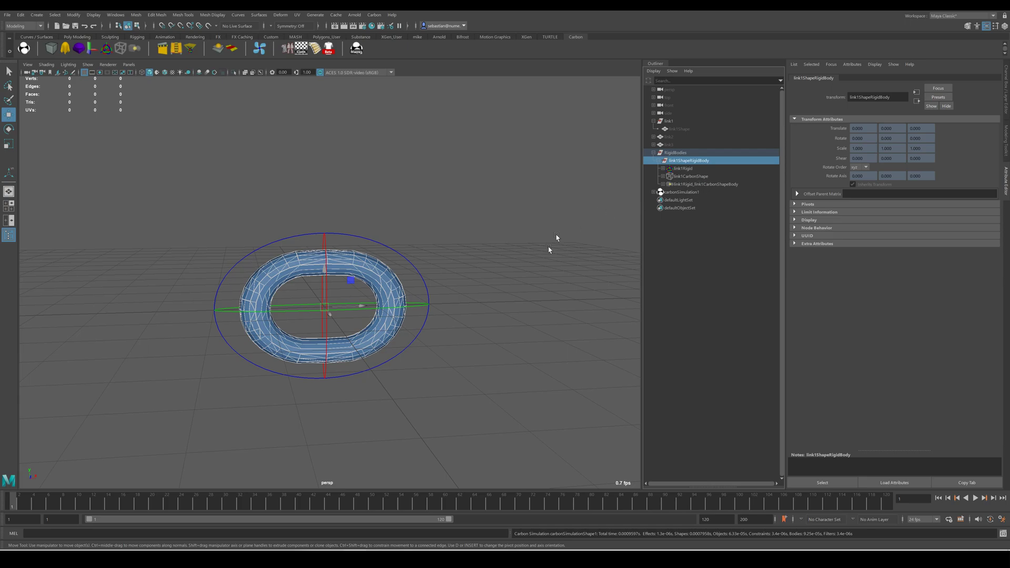
{"action": "left_click_drag", "start_coordinate": [483, 271], "coordinate": [476, 300], "text": "alt"}
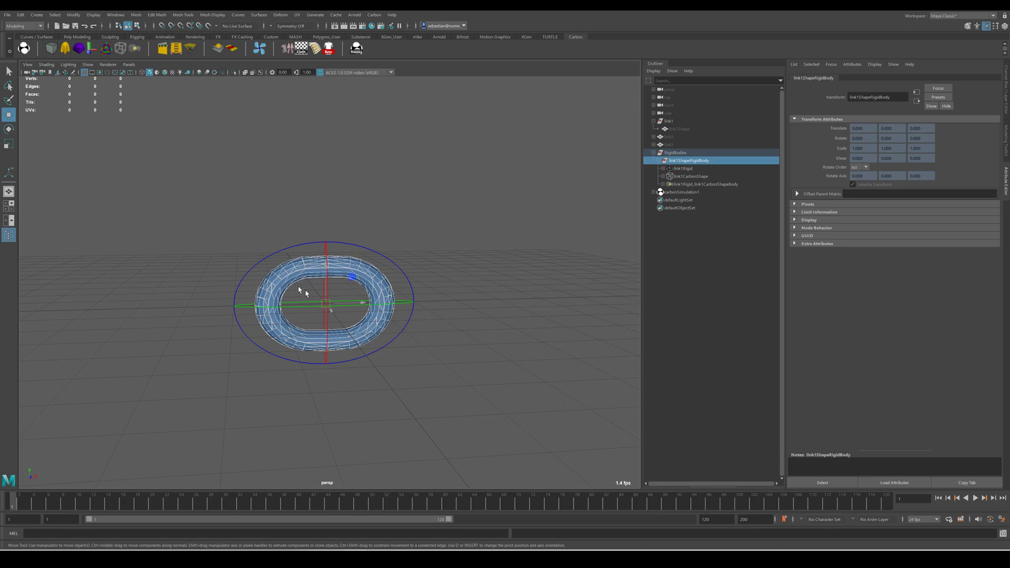
{"action": "left_click", "coordinate": [675, 241]}
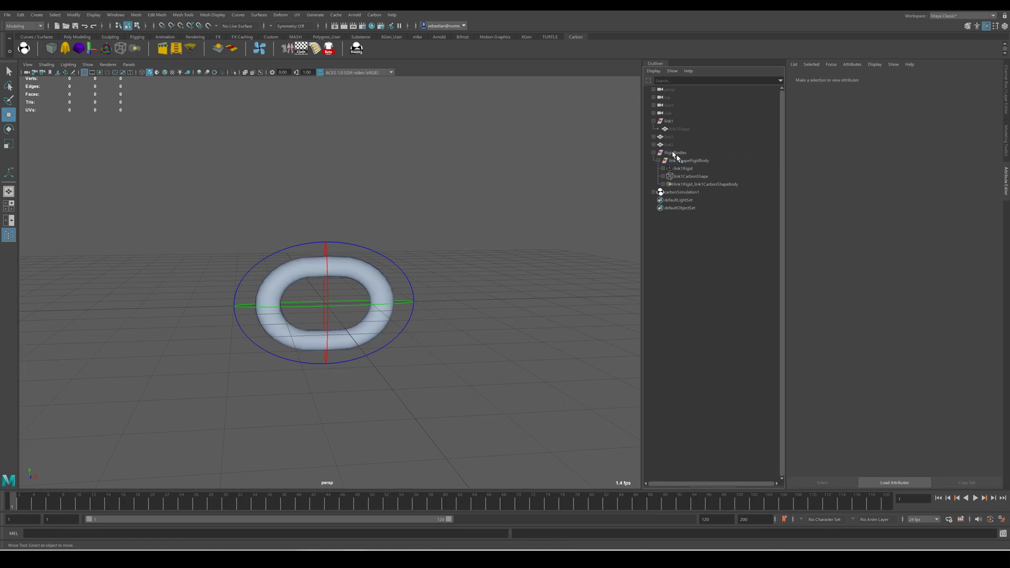
Unhide link2 and link3 and expand both in the Outliner to list their shape nodes
{"action": "scroll", "coordinate": [401, 309], "scroll_direction": "down", "scroll_amount": 3}
{"action": "middle_click_drag", "start_coordinate": [401, 309], "coordinate": [415, 353], "text": "alt"}
{"action": "scroll", "coordinate": [415, 354], "scroll_direction": "down", "scroll_amount": 1}
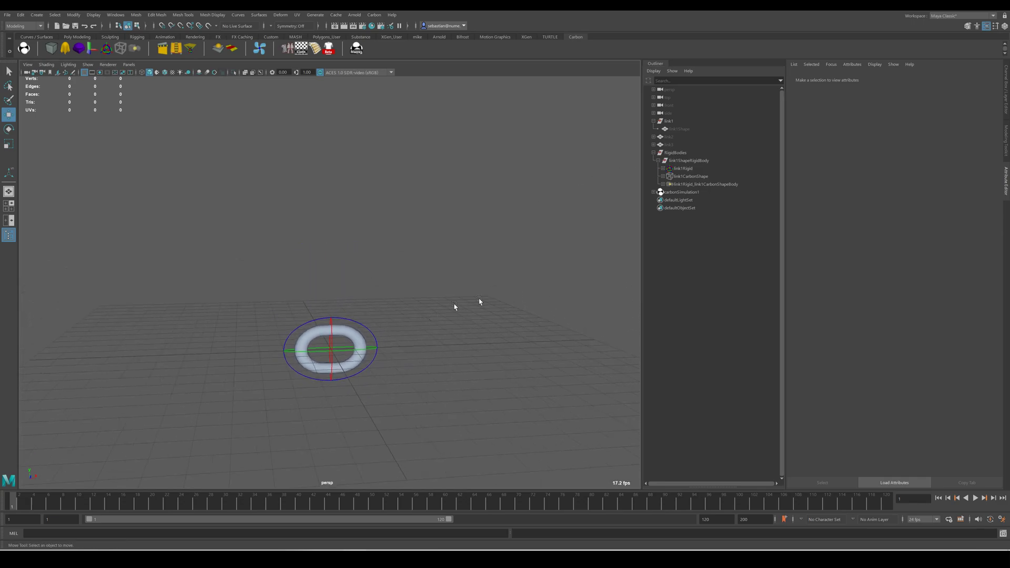
{"action": "left_click", "coordinate": [671, 138]}
{"action": "key", "text": "h"}
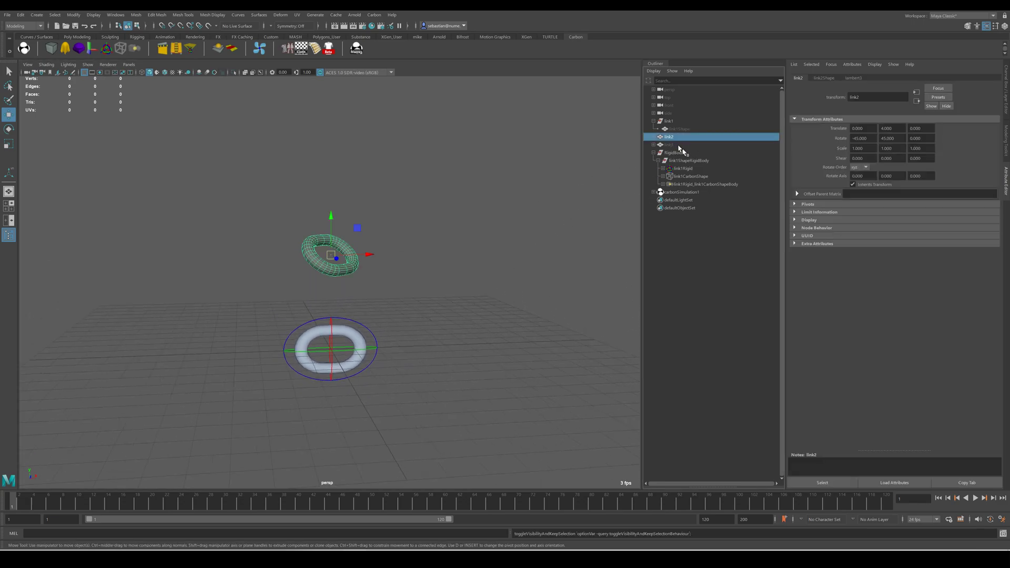
{"action": "left_click", "coordinate": [676, 144]}
{"action": "key", "text": "h"}
{"action": "left_click", "coordinate": [654, 144]}
{"action": "left_click", "coordinate": [654, 145]}
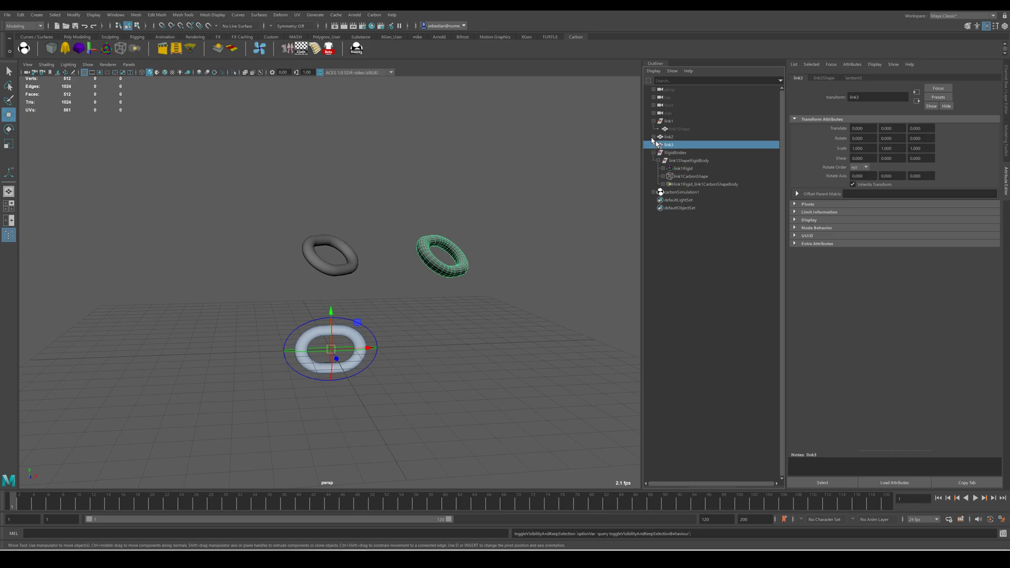
{"action": "left_click", "coordinate": [654, 136]}
{"action": "left_click", "coordinate": [654, 153]}
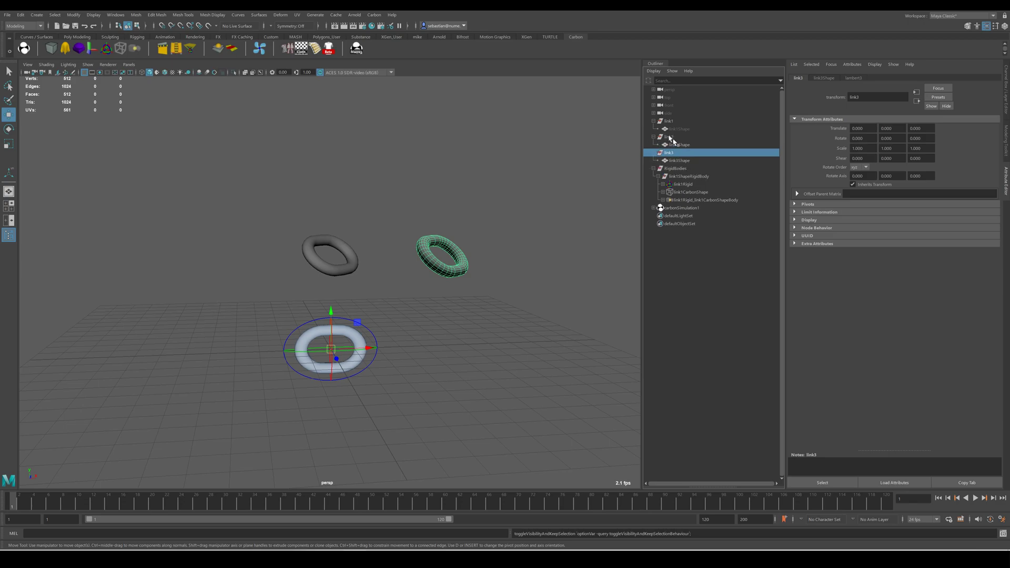
Create a Carbon rigid body from the link2 mesh
{"action": "left_click", "coordinate": [668, 136]}
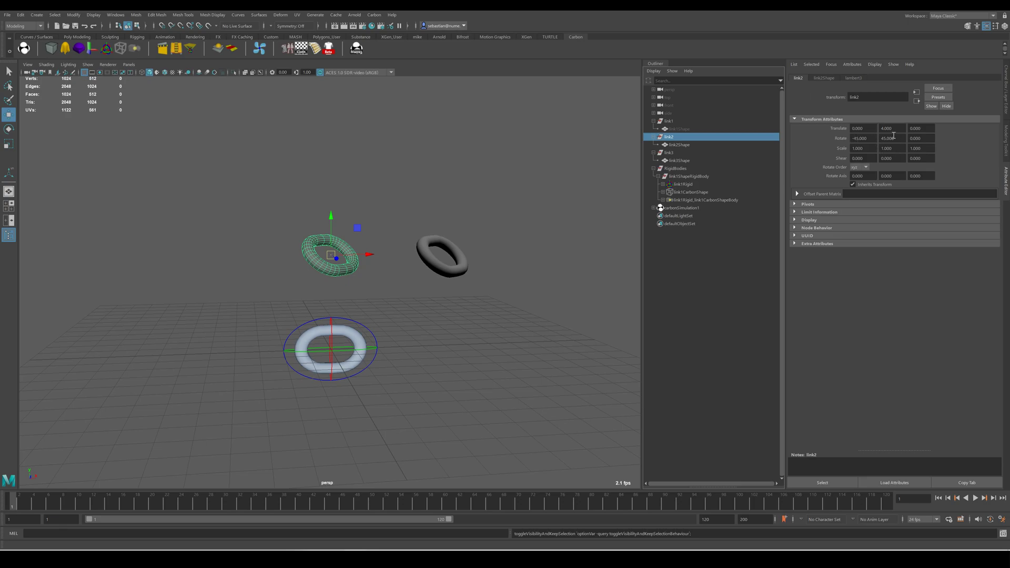
{"action": "left_click_drag", "start_coordinate": [348, 267], "coordinate": [384, 156], "text": "alt"}
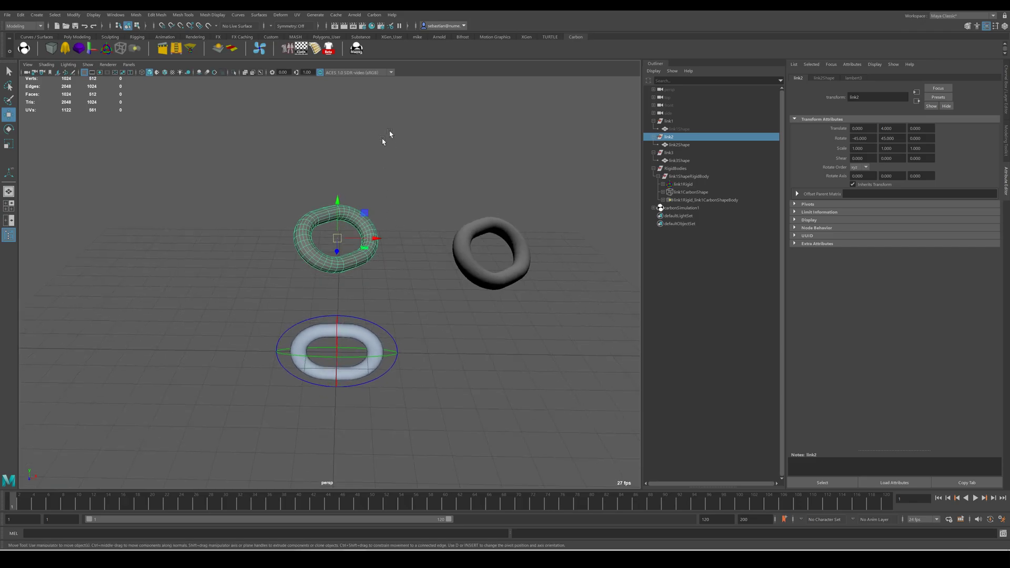
{"action": "right_click", "coordinate": [357, 48]}
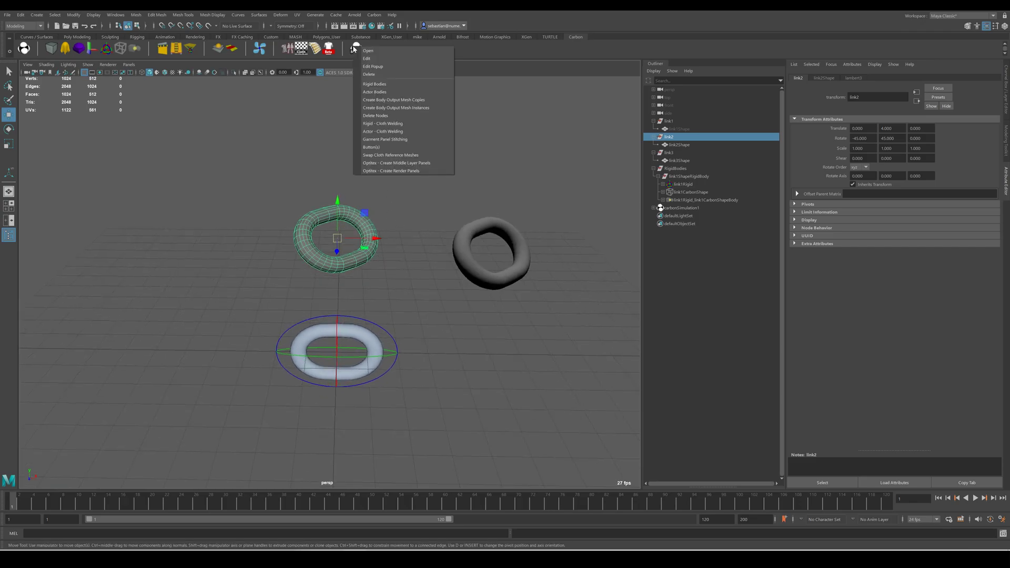
{"action": "left_click", "coordinate": [384, 85]}
{"action": "left_click_drag", "start_coordinate": [320, 280], "coordinate": [346, 256], "text": "alt"}
{"action": "left_click_drag", "start_coordinate": [429, 308], "coordinate": [362, 311], "text": "alt"}
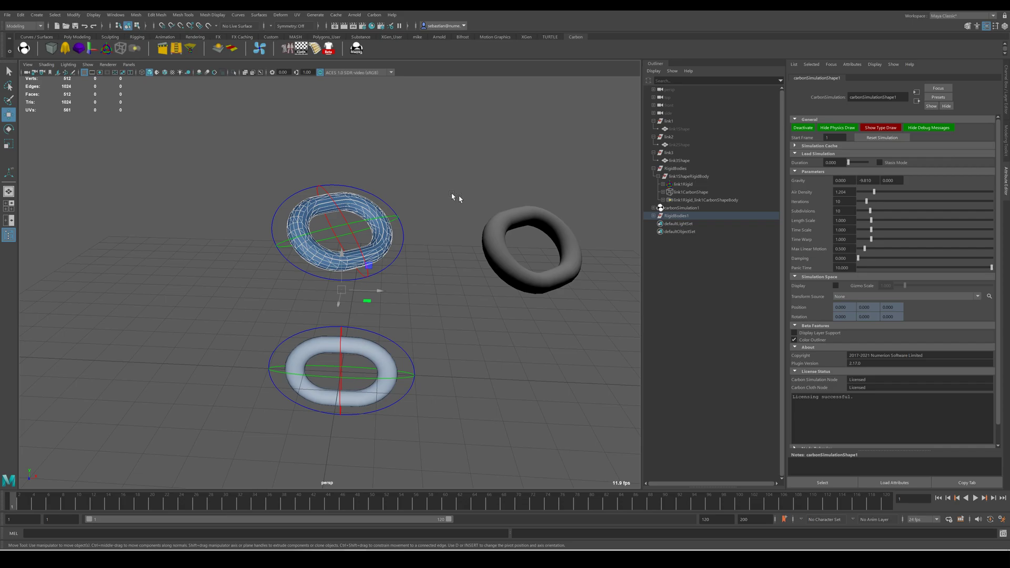
Hide the RigidBodies group that holds link1's rigid body
{"action": "left_click_drag", "start_coordinate": [453, 198], "coordinate": [470, 261], "text": "alt"}
{"action": "left_click", "coordinate": [468, 262]}
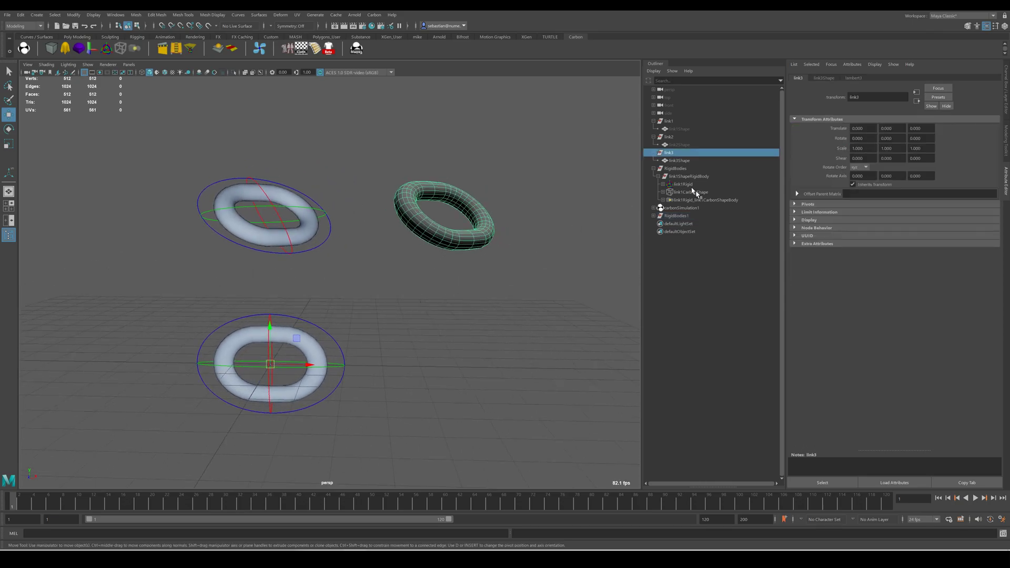
{"action": "left_click", "coordinate": [690, 168]}
{"action": "key", "text": "h"}
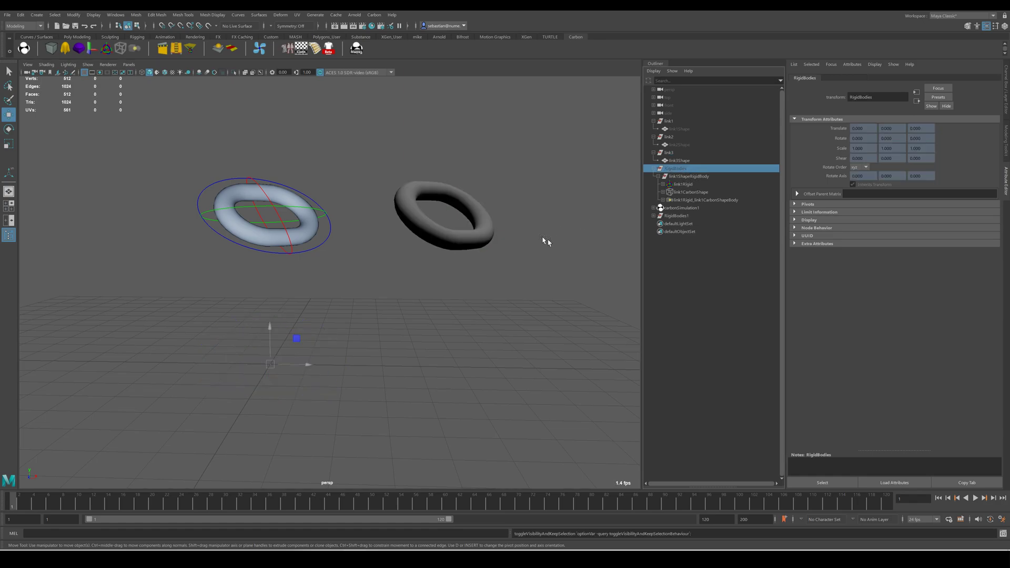
Center link3's pivot on its geometry and bake the pivot into its transform
{"action": "left_click", "coordinate": [475, 228]}
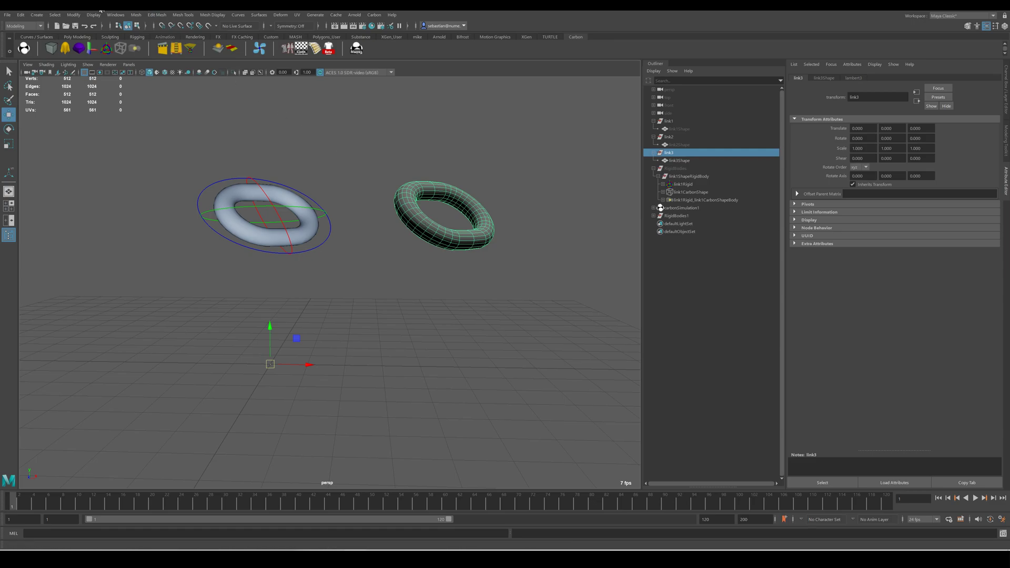
{"action": "left_click", "coordinate": [73, 15]}
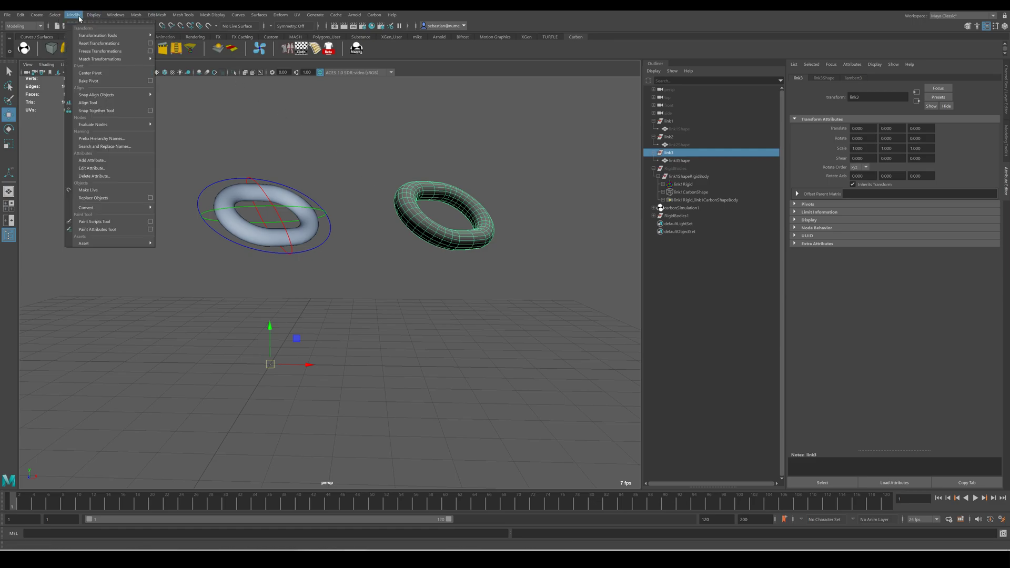
{"action": "left_click", "coordinate": [102, 72]}
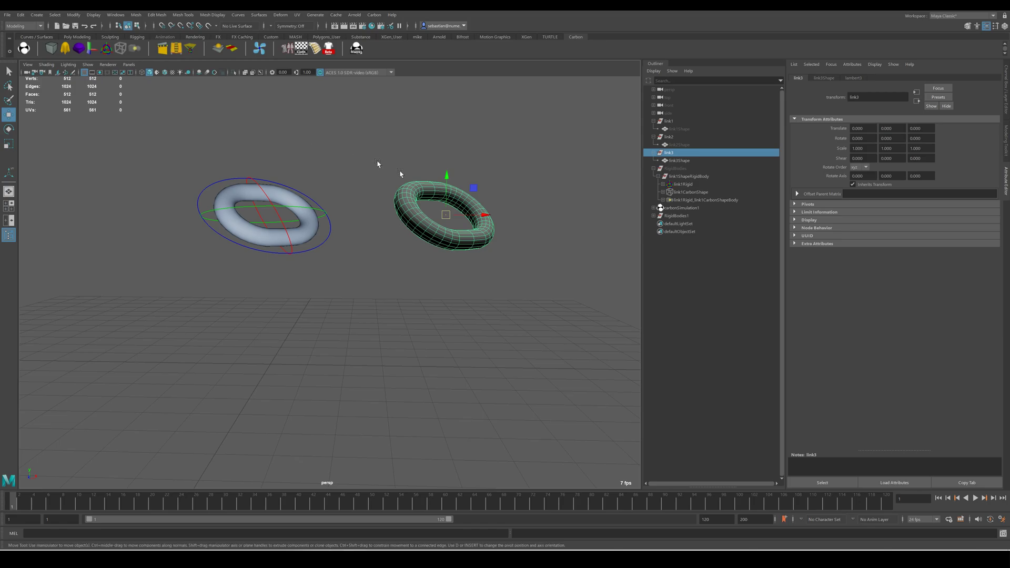
{"action": "left_click", "coordinate": [73, 14]}
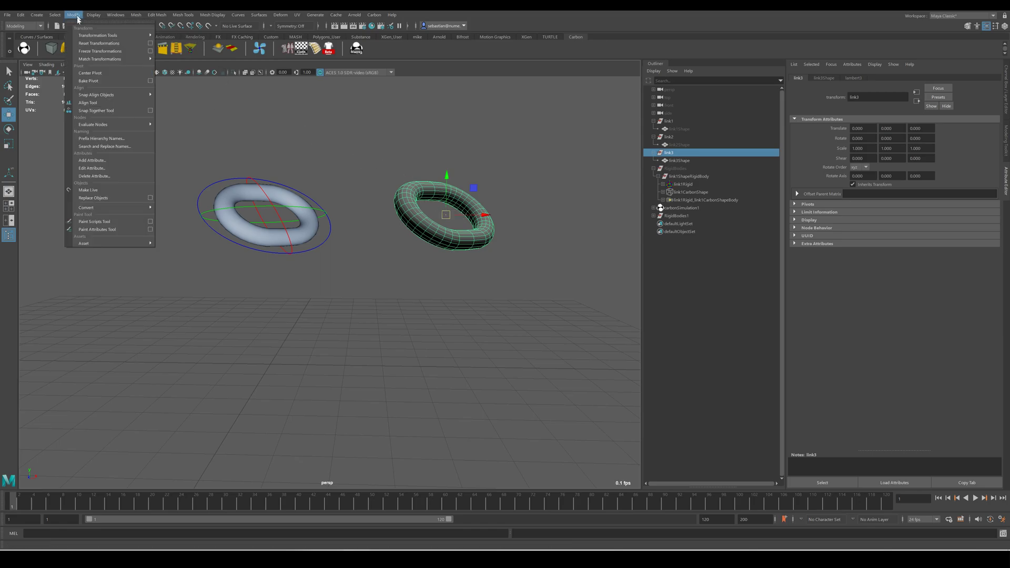
{"action": "left_click", "coordinate": [111, 84]}
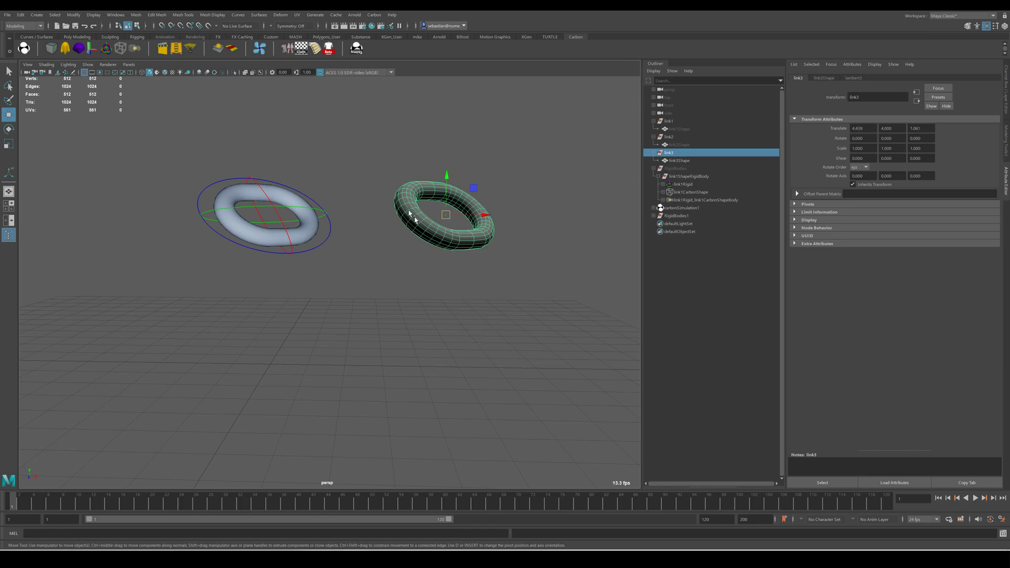
Check link3's translate values and create a Carbon rigid body from its mesh
{"action": "left_click_drag", "start_coordinate": [870, 130], "coordinate": [848, 130]}
{"action": "left_click", "coordinate": [905, 129]}
{"action": "left_click", "coordinate": [934, 128]}
{"action": "left_click", "coordinate": [866, 132]}
{"action": "right_click", "coordinate": [360, 52]}
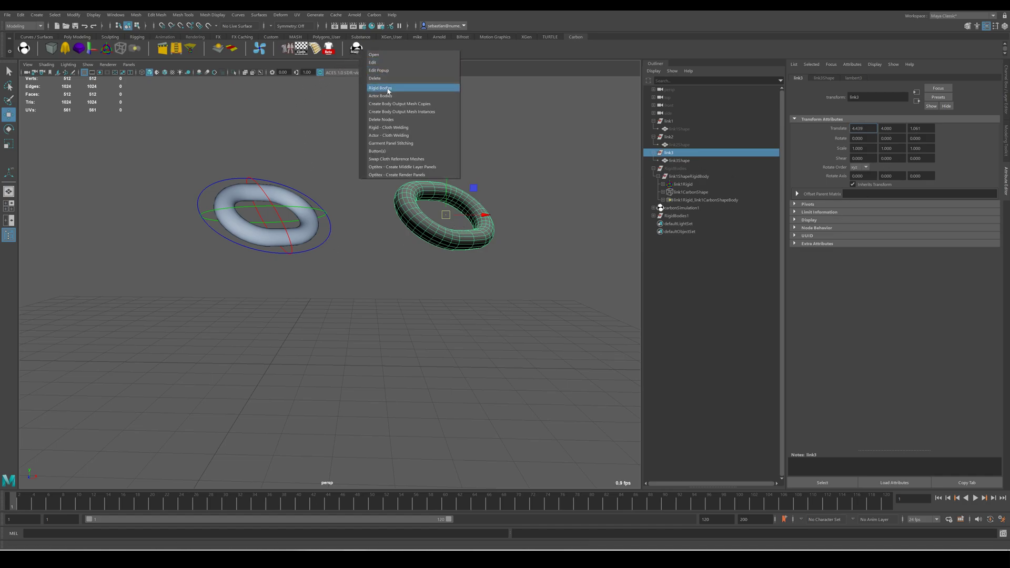
{"action": "left_click", "coordinate": [387, 88]}
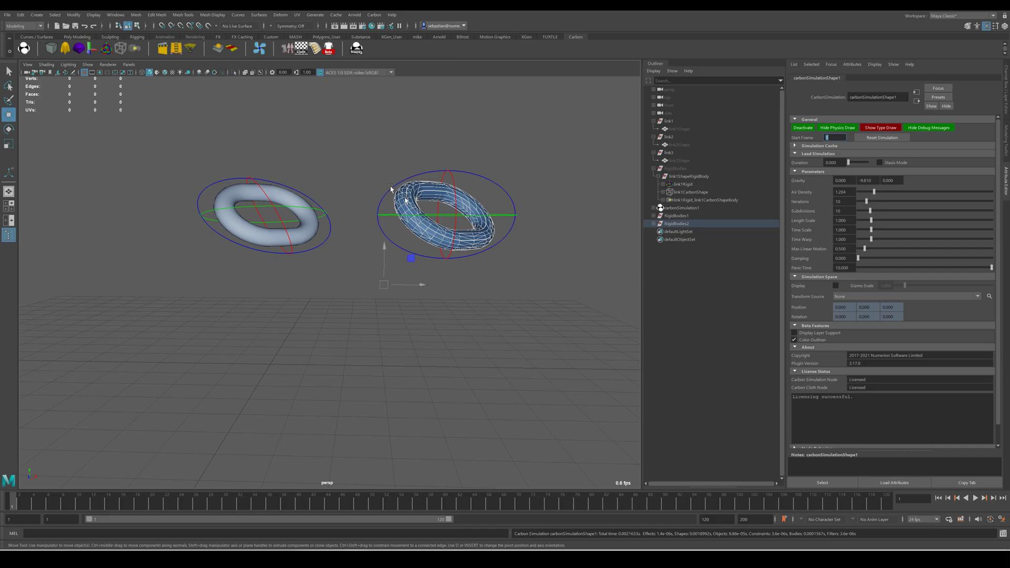
{"action": "left_click_drag", "start_coordinate": [393, 261], "coordinate": [421, 223], "text": "alt"}
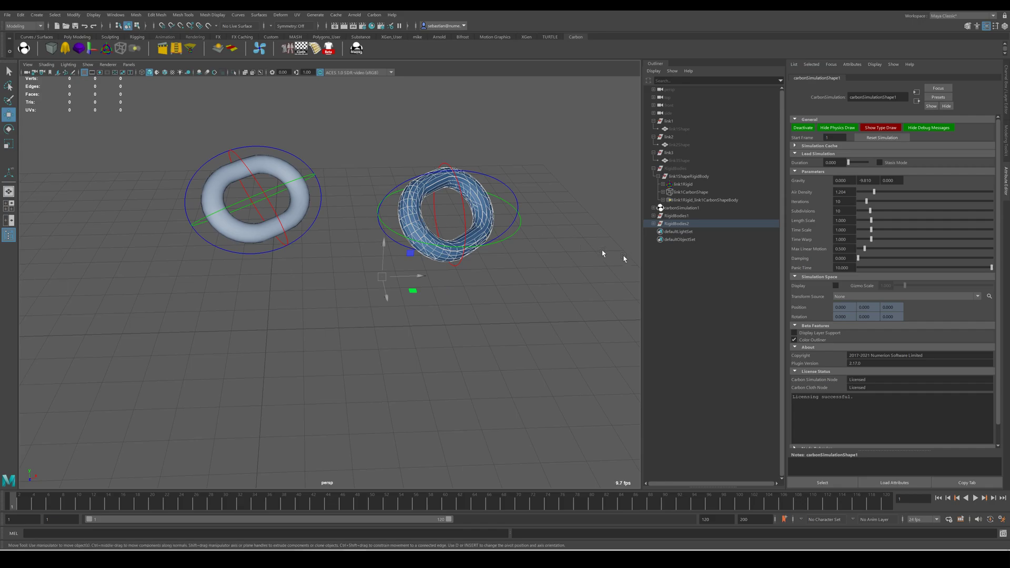
Expand link1Rigid and link3's rigid body hierarchy, and examine the transform and inertia attributes of link3RigidShape
{"action": "left_click", "coordinate": [664, 184]}
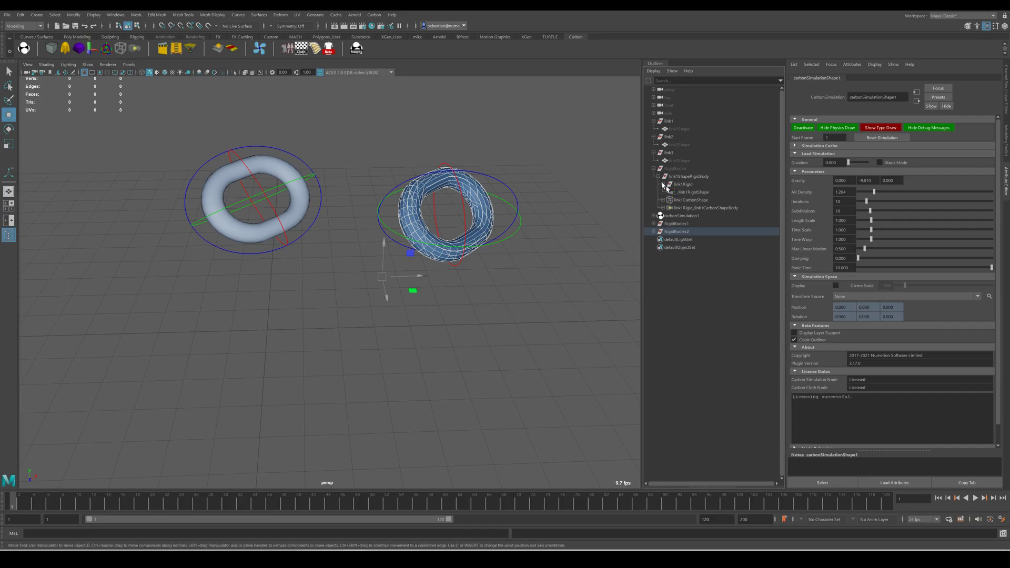
{"action": "left_click", "coordinate": [654, 232]}
{"action": "left_click", "coordinate": [658, 239]}
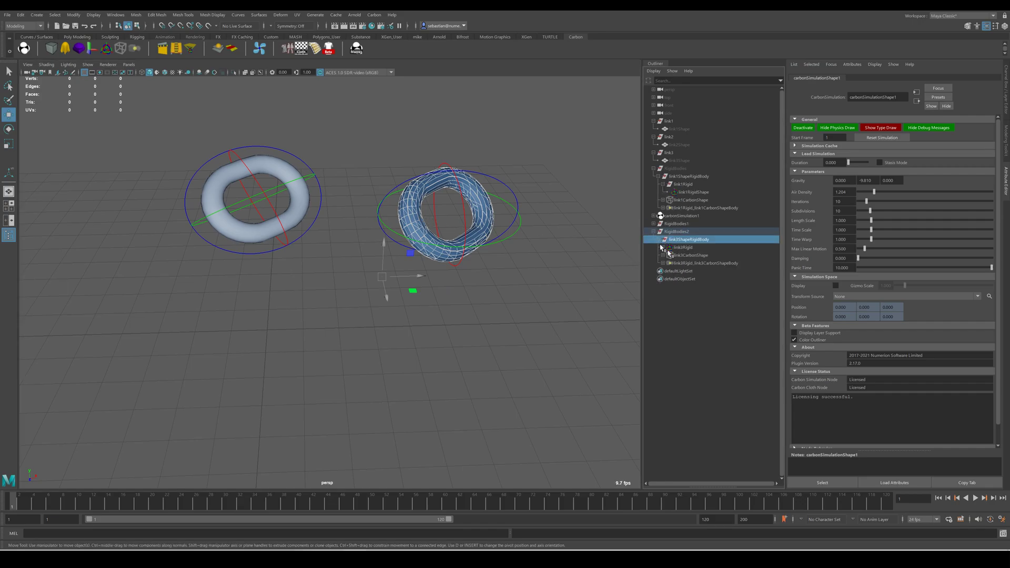
{"action": "left_click", "coordinate": [663, 248]}
{"action": "left_click", "coordinate": [689, 257]}
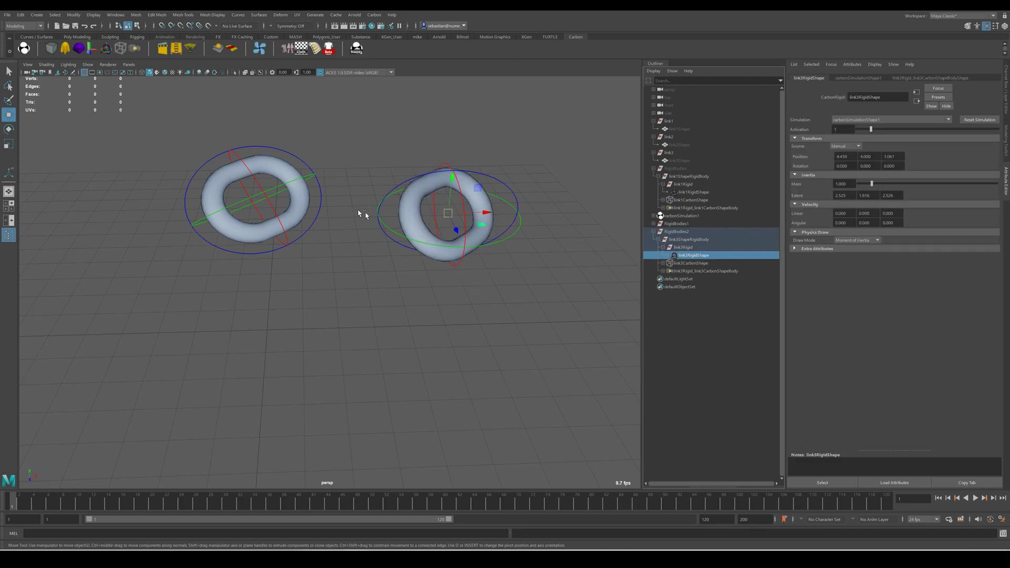
{"action": "mouse_move", "coordinate": [423, 228]}
{"action": "left_mouse_down", "text": "alt"}
{"action": "mouse_move", "coordinate": [436, 233]}
{"action": "mouse_move", "coordinate": [409, 242]}
{"action": "left_mouse_up", "text": "alt"}
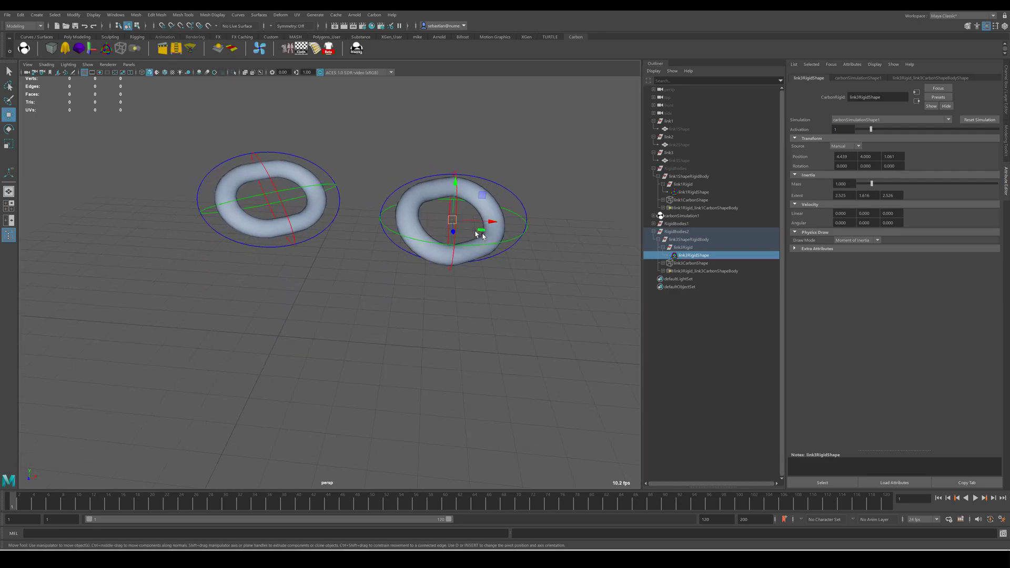
{"action": "left_click_drag", "start_coordinate": [447, 201], "coordinate": [440, 247], "text": "alt"}
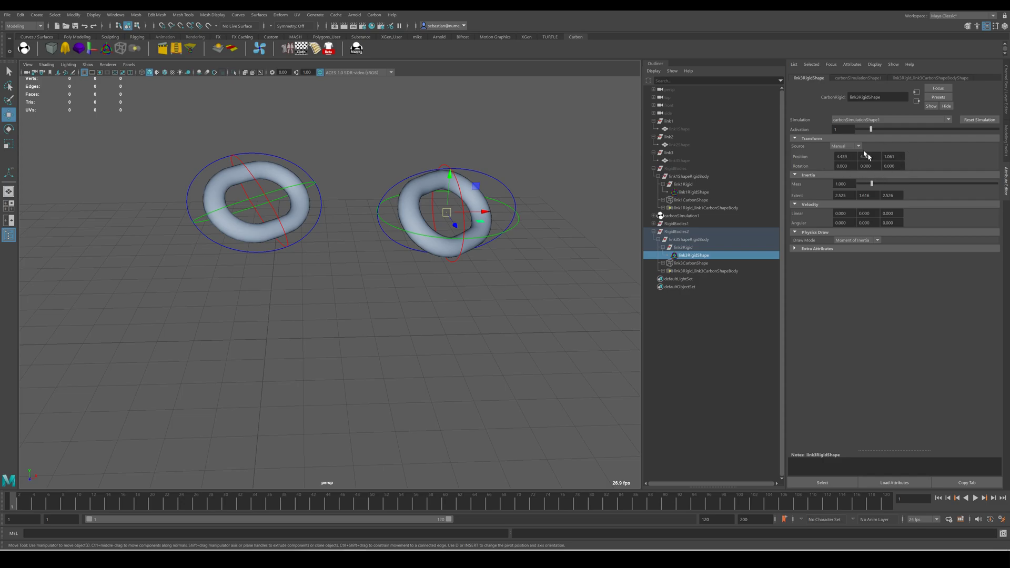
Examine link3's transform attributes for comparison with its rigid body position, and clear the selection
{"action": "left_click", "coordinate": [680, 153]}
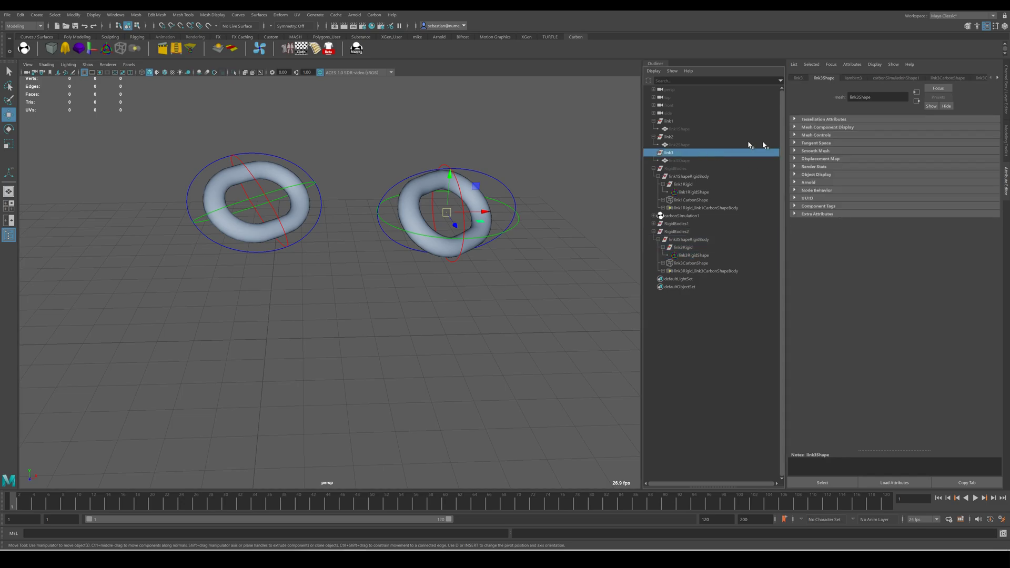
{"action": "left_click", "coordinate": [799, 78]}
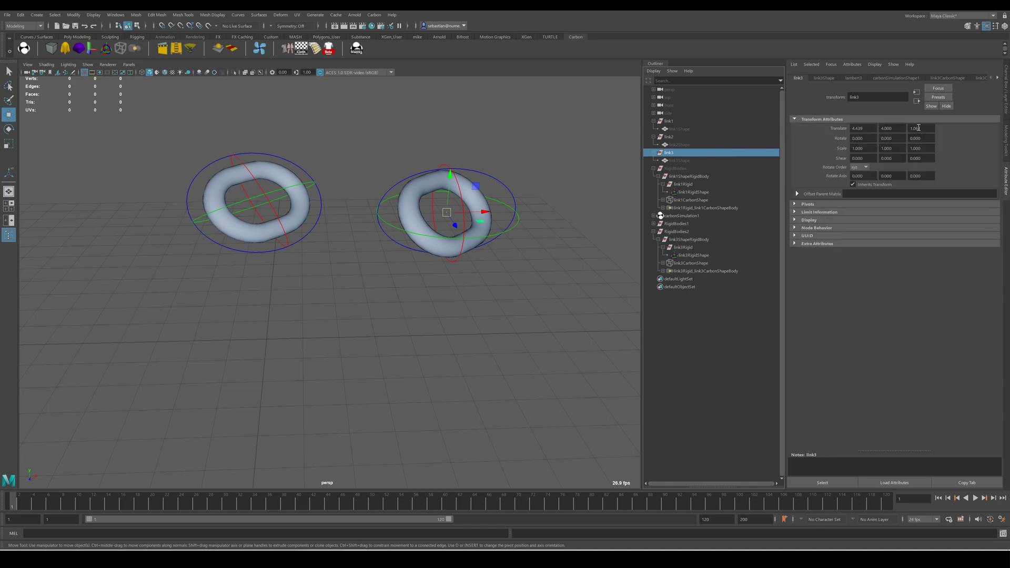
{"action": "mouse_move", "coordinate": [475, 243]}
{"action": "left_mouse_down", "text": "alt"}
{"action": "mouse_move", "coordinate": [506, 240]}
{"action": "mouse_move", "coordinate": [456, 241]}
{"action": "left_mouse_up", "text": "alt"}
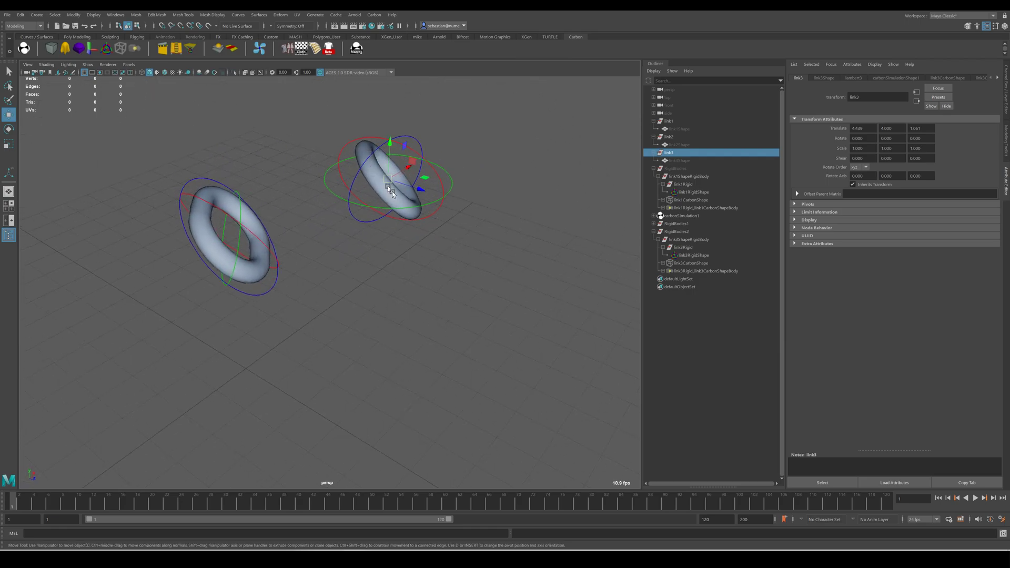
{"action": "left_click_drag", "start_coordinate": [362, 257], "coordinate": [391, 245], "text": "alt"}
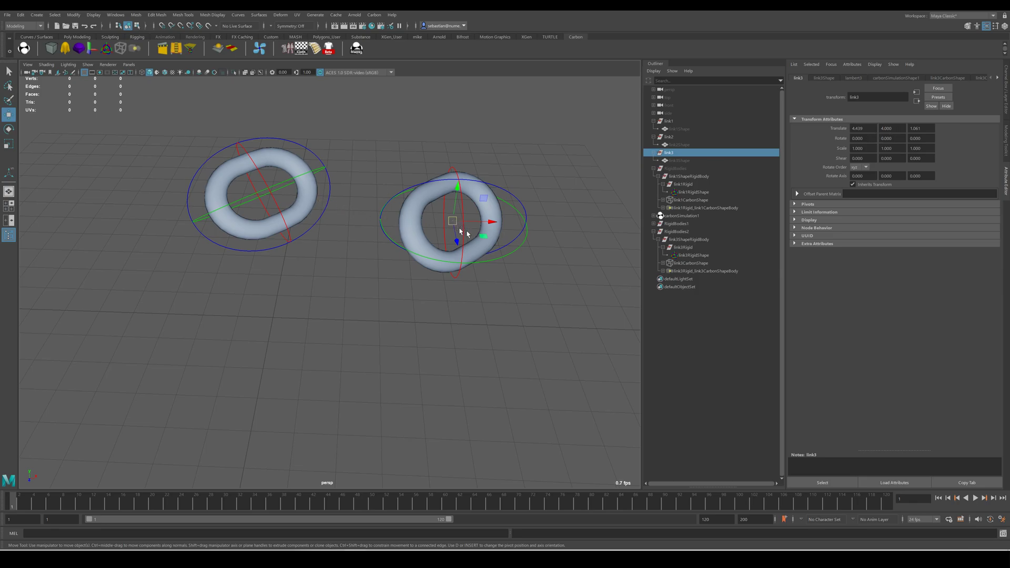
{"action": "left_click", "coordinate": [356, 274]}
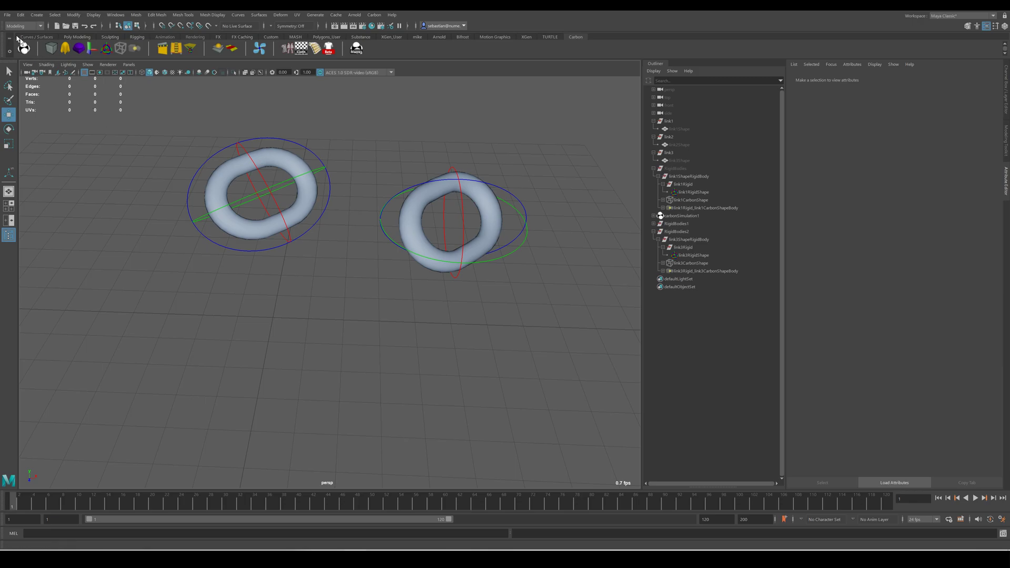
Open the recent scene rigid_body_explanation2.mb
{"action": "left_click", "coordinate": [7, 18]}
{"action": "mouse_move", "coordinate": [84, 262]}
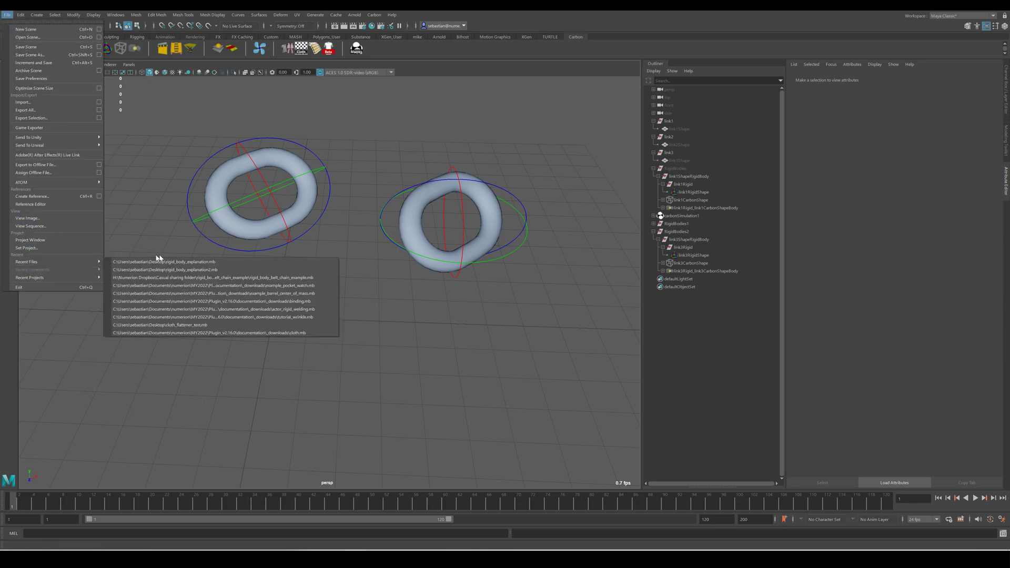
{"action": "left_click", "coordinate": [209, 271]}
{"action": "left_click", "coordinate": [509, 286]}
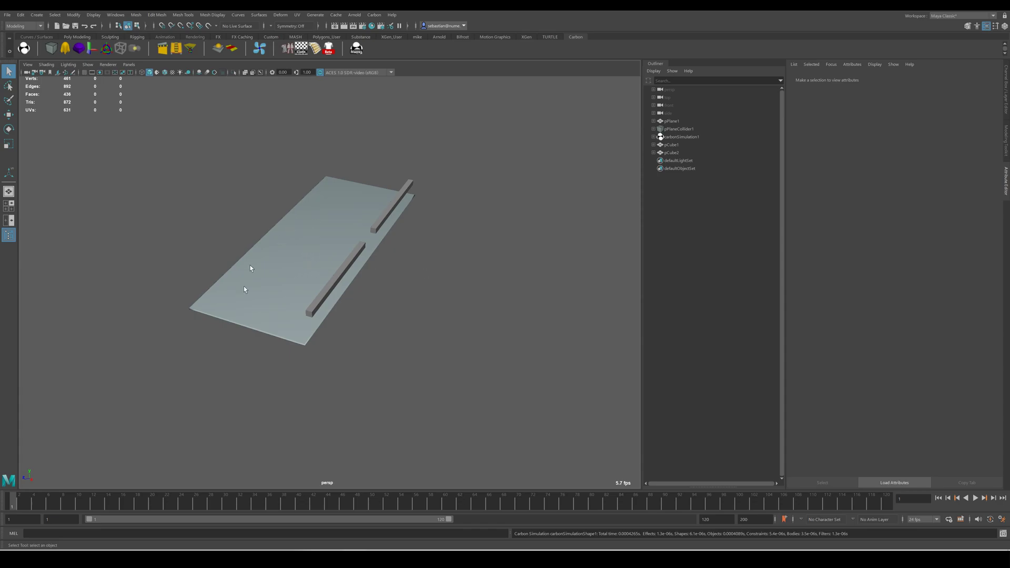
Examine pCube1's pivot orientation with the Move and Rotate manipulators and check its transform attributes
{"action": "left_click", "coordinate": [344, 280]}
{"action": "left_click", "coordinate": [387, 226]}
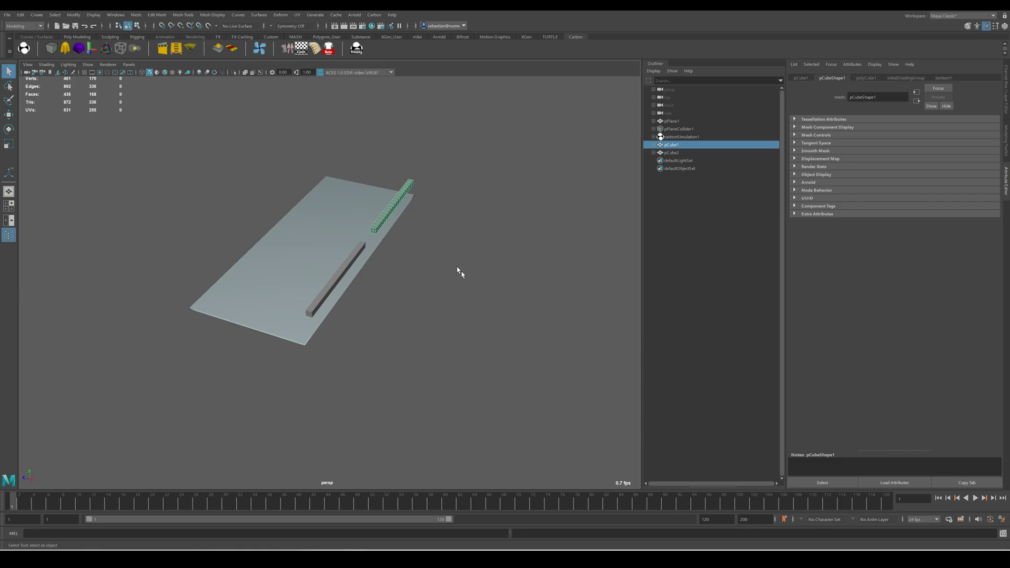
{"action": "key", "text": "w"}
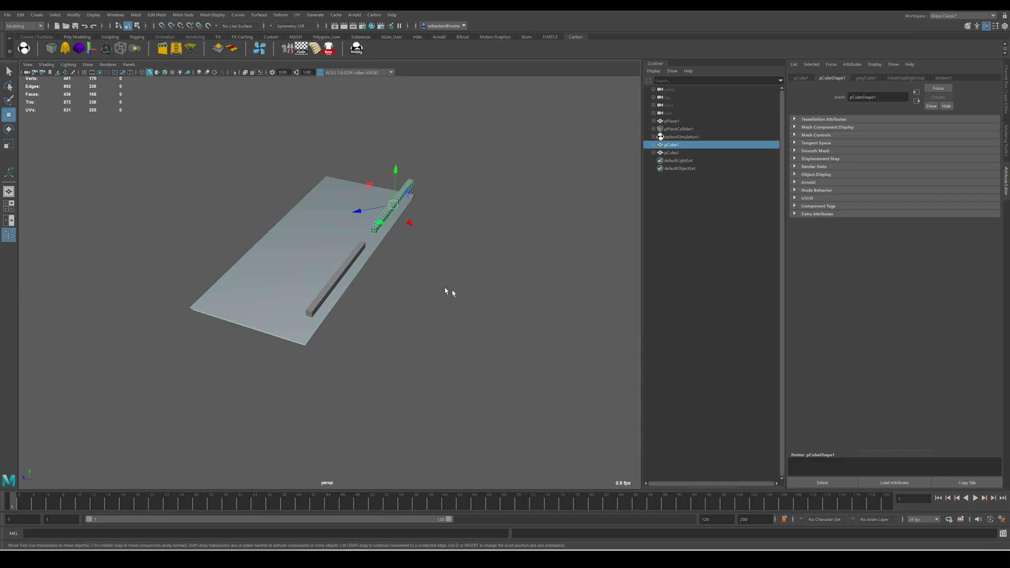
{"action": "key", "text": "e"}
{"action": "left_click_drag", "start_coordinate": [368, 289], "coordinate": [378, 298], "text": "alt"}
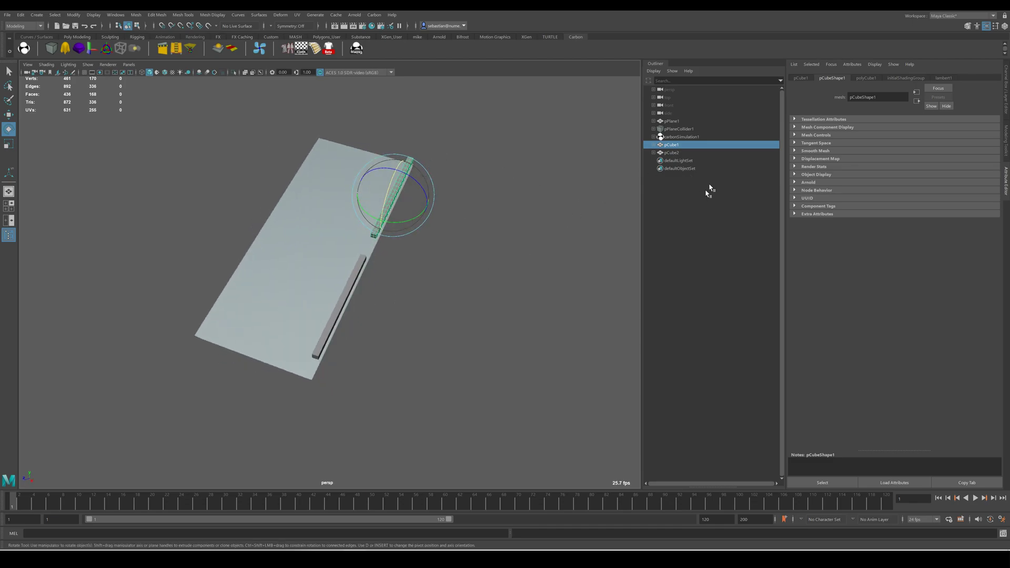
{"action": "left_click", "coordinate": [653, 145]}
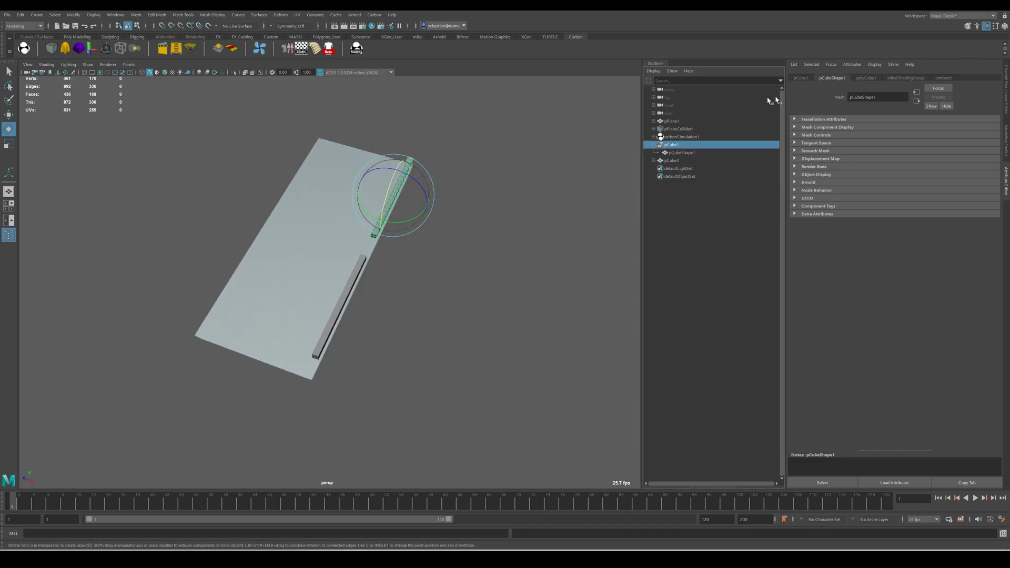
{"action": "left_click", "coordinate": [796, 79]}
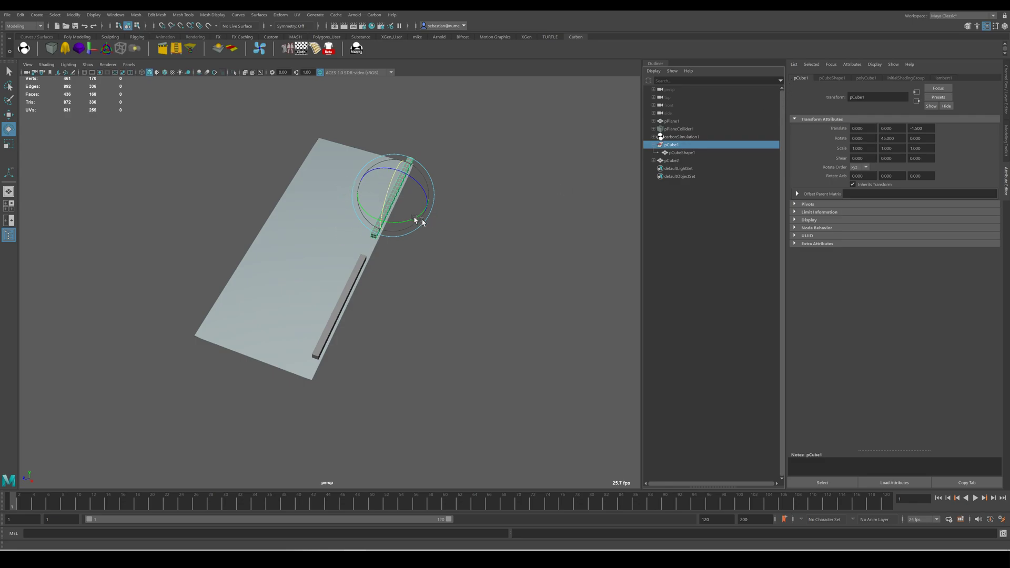
{"action": "left_click_drag", "start_coordinate": [422, 219], "coordinate": [485, 238], "text": "alt"}
{"action": "key", "text": "w"}
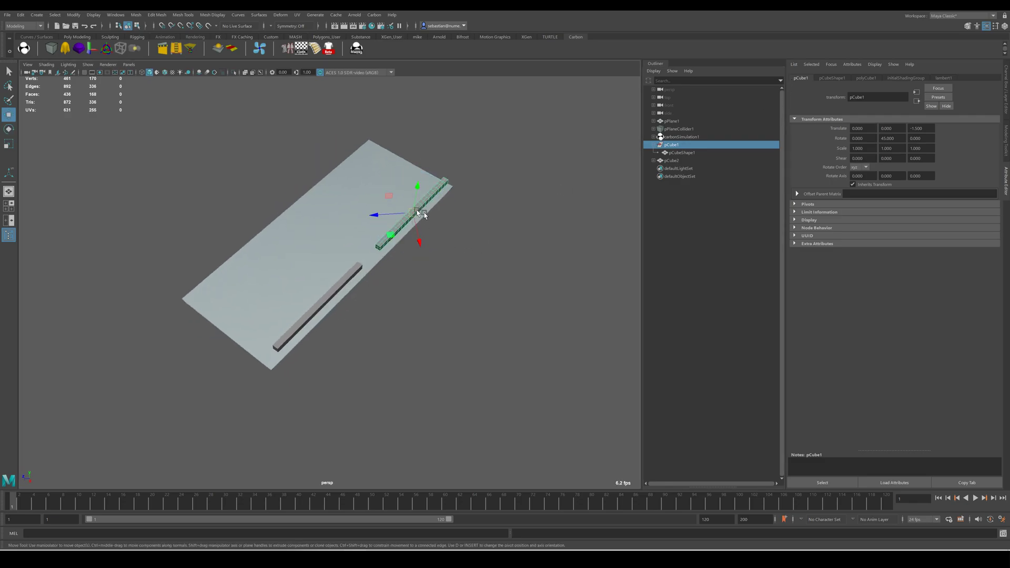
{"action": "key", "text": "e"}
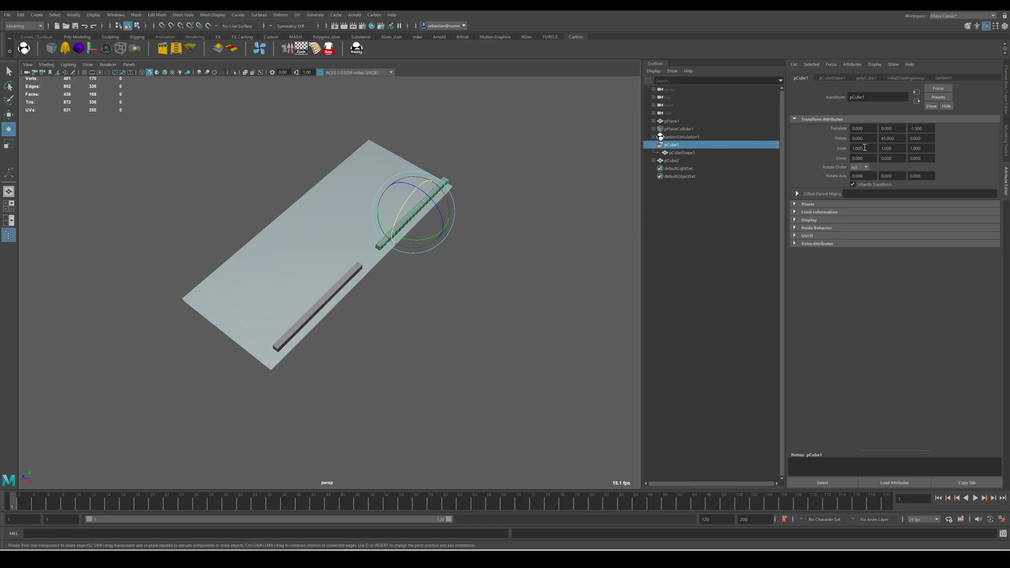
Set pCube1's Y rotation and Z translation to 0 and inspect its placement relative to the plane
{"action": "double_click", "coordinate": [895, 137]}
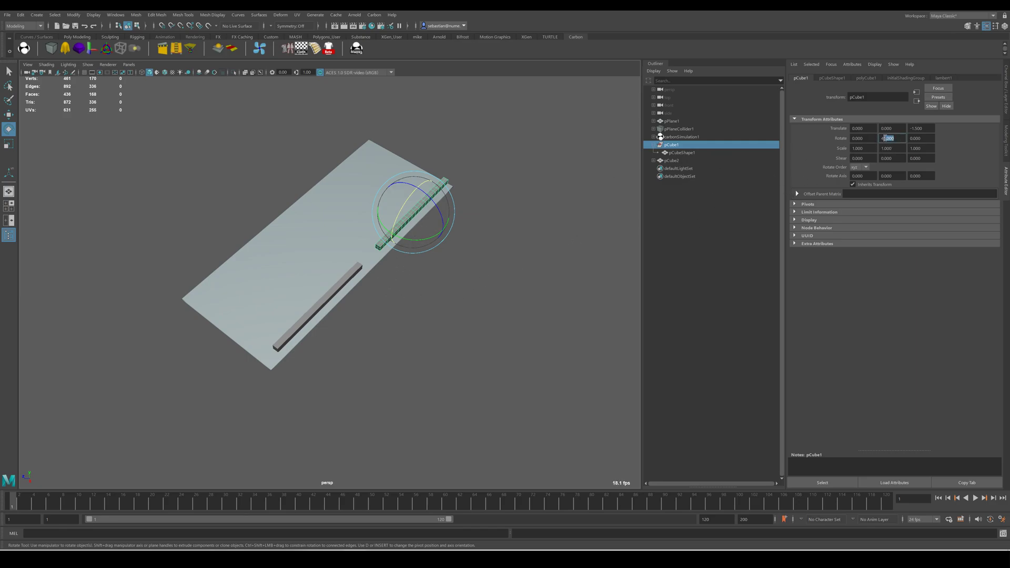
{"action": "left_click", "coordinate": [933, 121]}
{"action": "left_click", "coordinate": [836, 120]}
{"action": "double_click", "coordinate": [902, 138]}
{"action": "type", "text": "0"}
{"action": "double_click", "coordinate": [922, 129]}
{"action": "type", "text": "0"}
{"action": "key", "text": "Return"}
{"action": "left_click_drag", "start_coordinate": [373, 278], "coordinate": [368, 253], "text": "alt"}
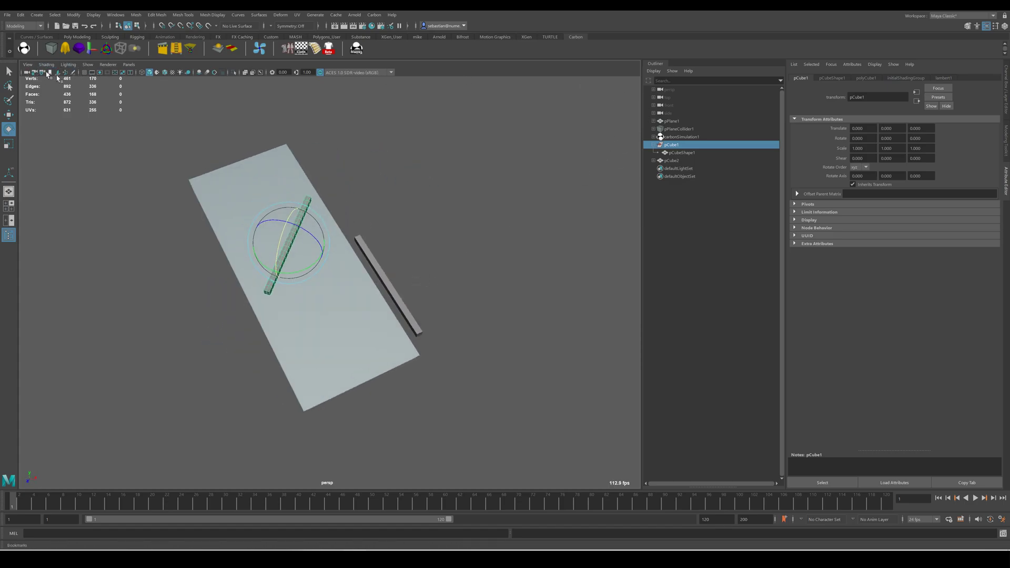
{"action": "left_click_drag", "start_coordinate": [337, 213], "coordinate": [397, 223], "text": "alt"}
Undo the rotation and translation changes on pCube1 and hide the viewport grid
{"action": "key", "text": "ctrl+z"}
{"action": "key", "text": "ctrl+z"}
{"action": "key", "text": "ctrl+z"}
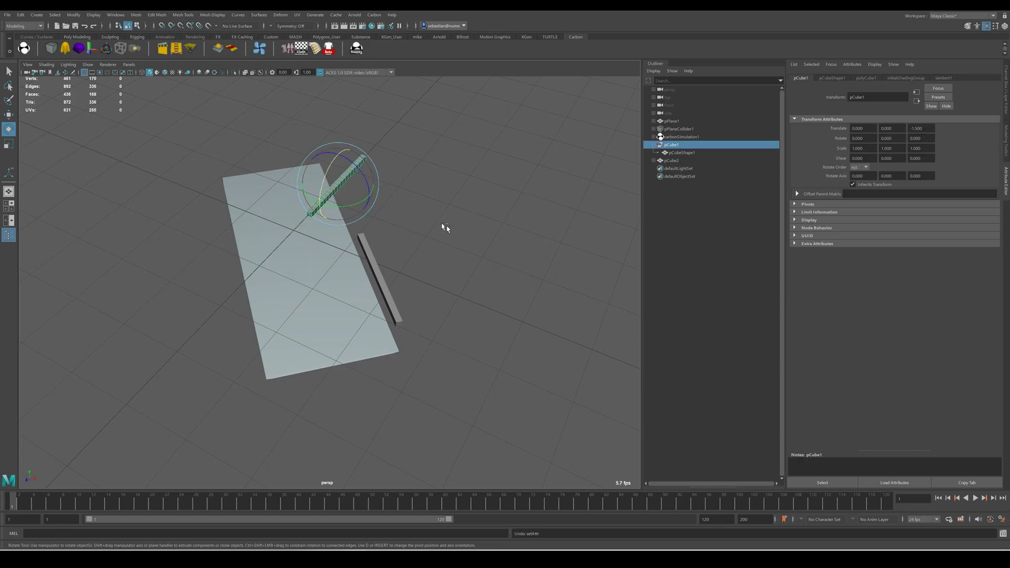
{"action": "left_click", "coordinate": [85, 72]}
Select pCube2 and examine its pivot orientation and transform attributes for comparison with pCube1
{"action": "left_click_drag", "start_coordinate": [574, 207], "coordinate": [471, 203], "text": "alt"}
{"action": "scroll", "coordinate": [464, 223], "scroll_direction": "up", "scroll_amount": 2}
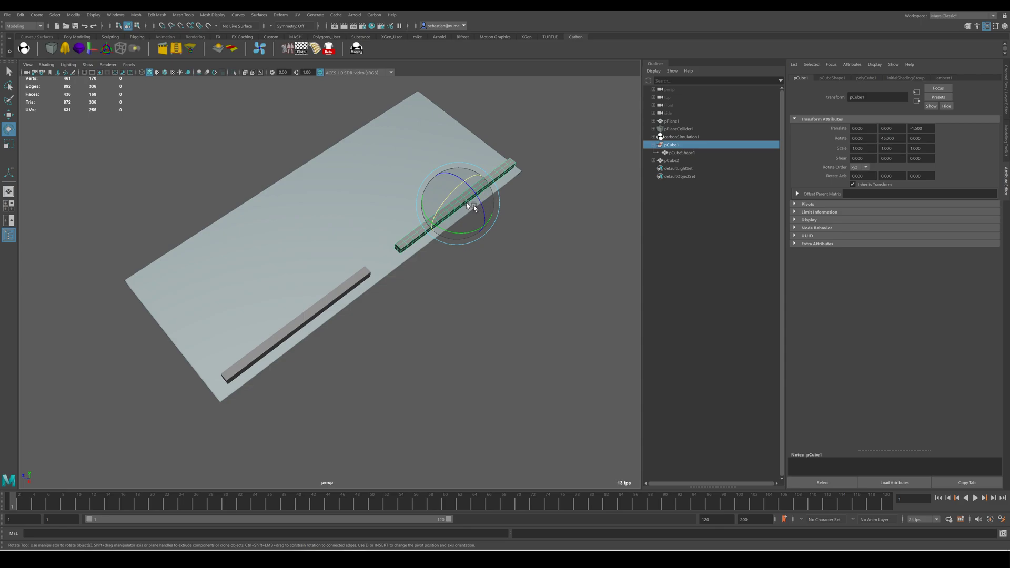
{"action": "left_click", "coordinate": [355, 289]}
{"action": "left_click_drag", "start_coordinate": [349, 330], "coordinate": [374, 326], "text": "alt"}
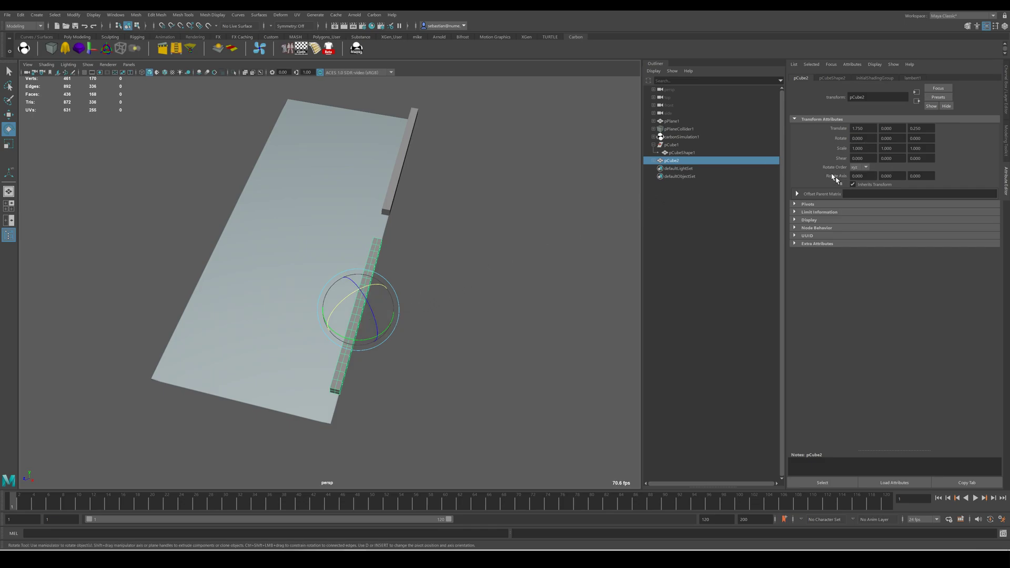
{"action": "left_click_drag", "start_coordinate": [344, 300], "coordinate": [396, 310], "text": "alt"}
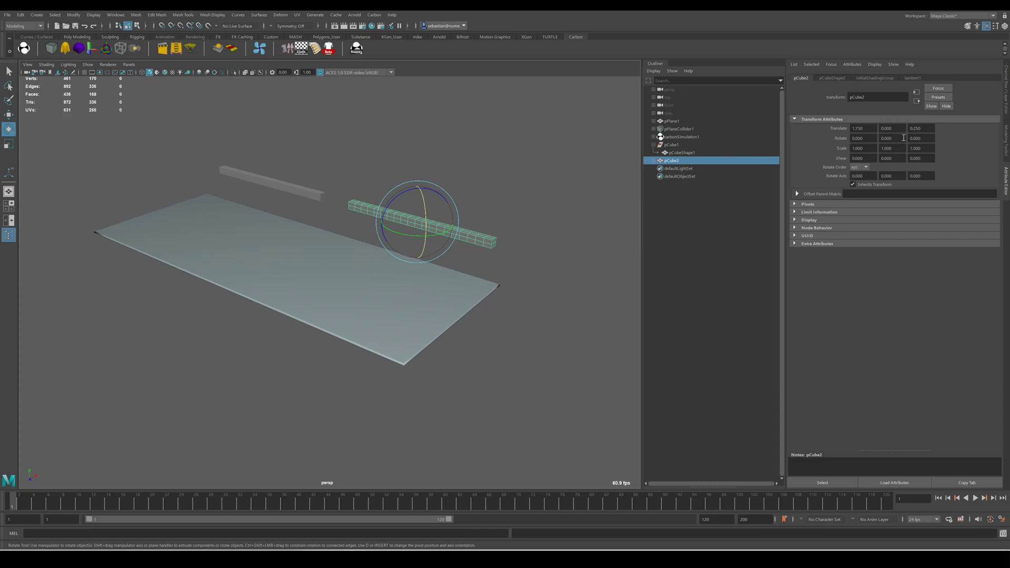
{"action": "left_click_drag", "start_coordinate": [424, 225], "coordinate": [513, 206], "text": "alt"}
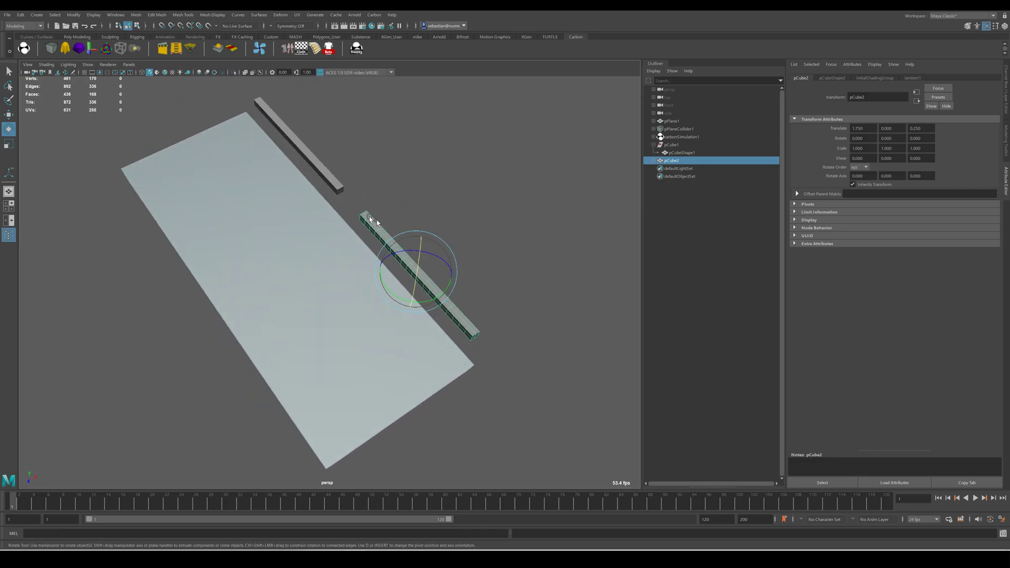
Create Carbon rigid bodies from both pCube1 and pCube2, and clear the selection
{"action": "left_click_drag", "start_coordinate": [508, 268], "coordinate": [412, 223], "text": "alt"}
{"action": "left_click", "coordinate": [412, 223]}
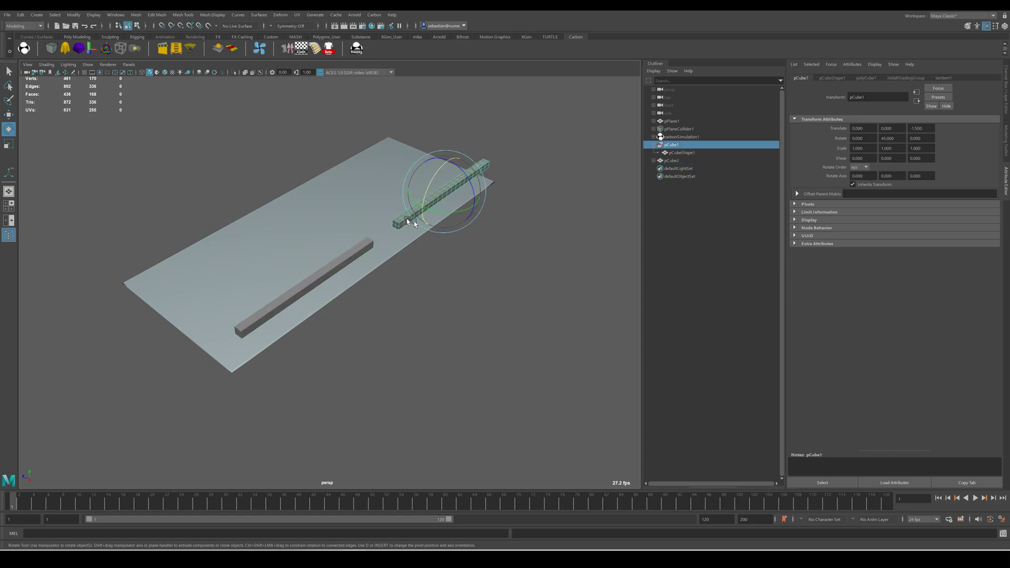
{"action": "left_click", "coordinate": [371, 250], "text": "shift"}
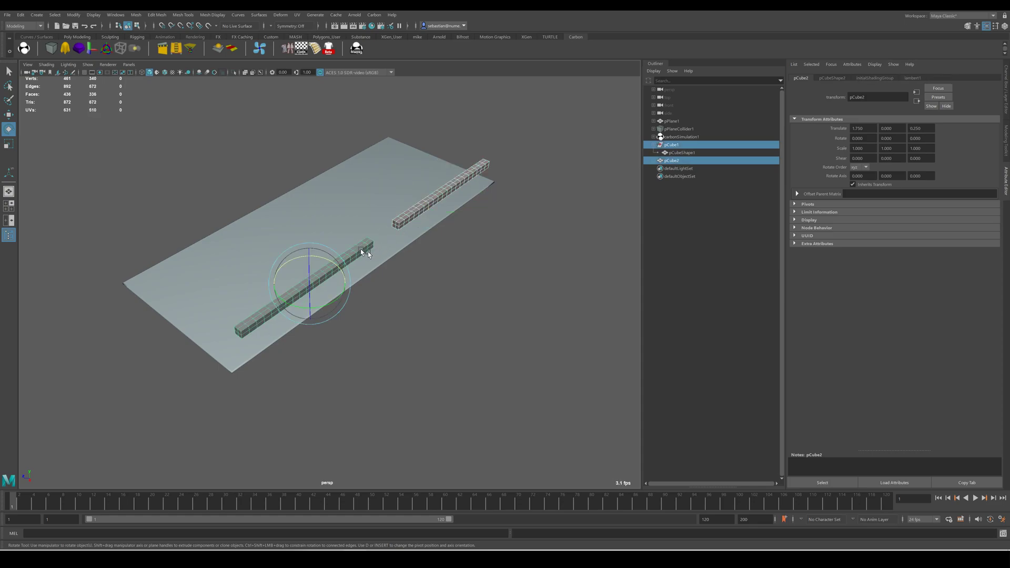
{"action": "right_click", "coordinate": [356, 49]}
{"action": "left_click", "coordinate": [400, 85]}
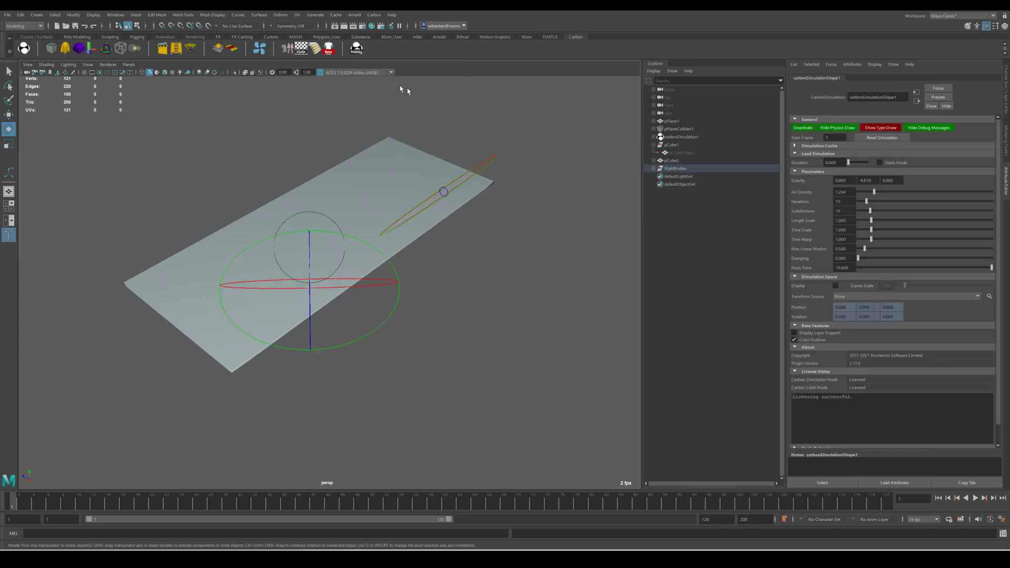
{"action": "left_click_drag", "start_coordinate": [469, 238], "coordinate": [493, 246], "text": "alt"}
{"action": "left_click", "coordinate": [510, 224]}
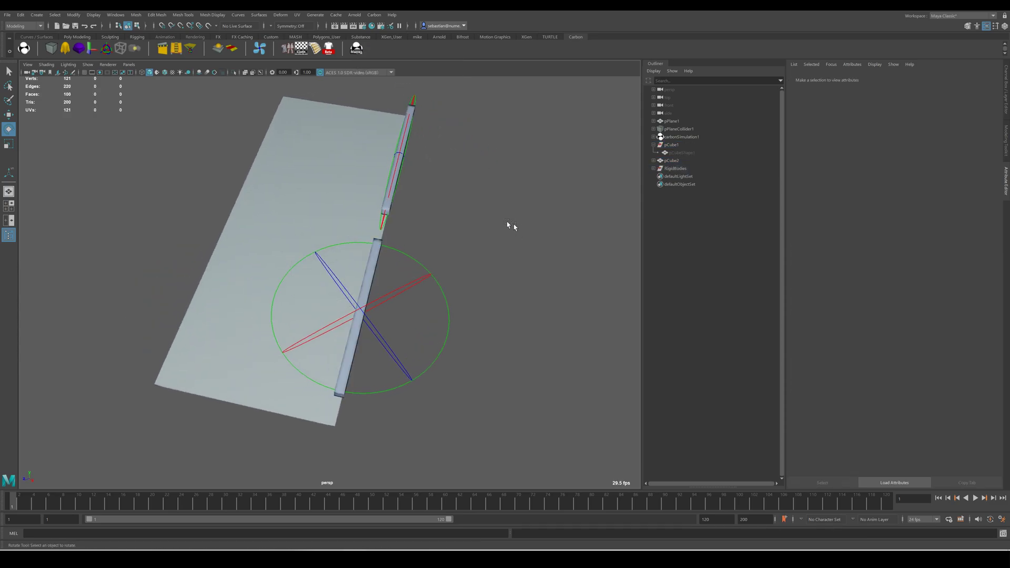
Examine how the two rigid bodies' inertia ellipses are shaped and oriented relative to their bars
{"action": "right_click_drag", "start_coordinate": [510, 224], "coordinate": [479, 226], "text": "alt"}
{"action": "left_click_drag", "start_coordinate": [479, 227], "coordinate": [483, 225], "text": "alt"}
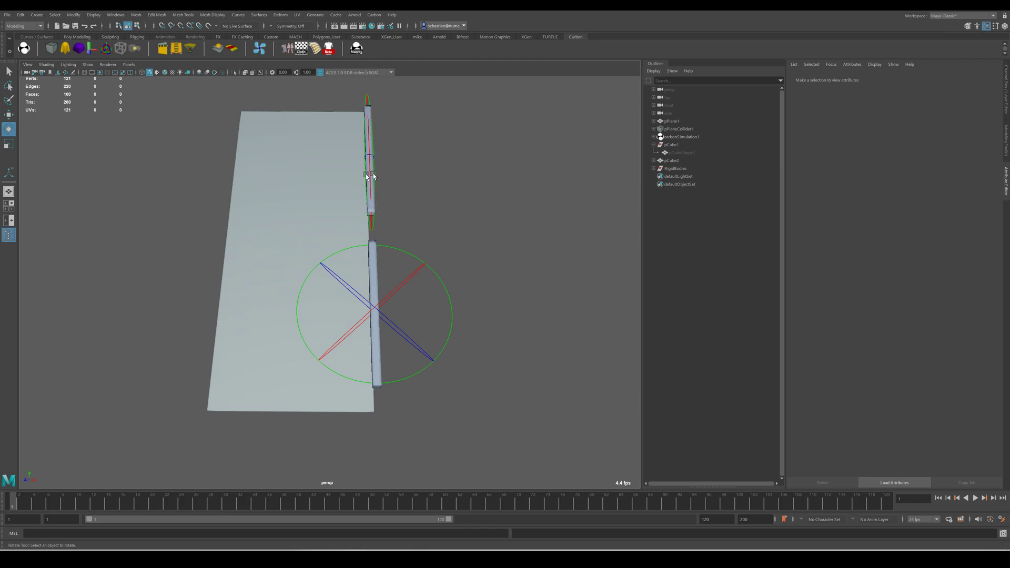
{"action": "left_click_drag", "start_coordinate": [393, 210], "coordinate": [444, 212], "text": "alt"}
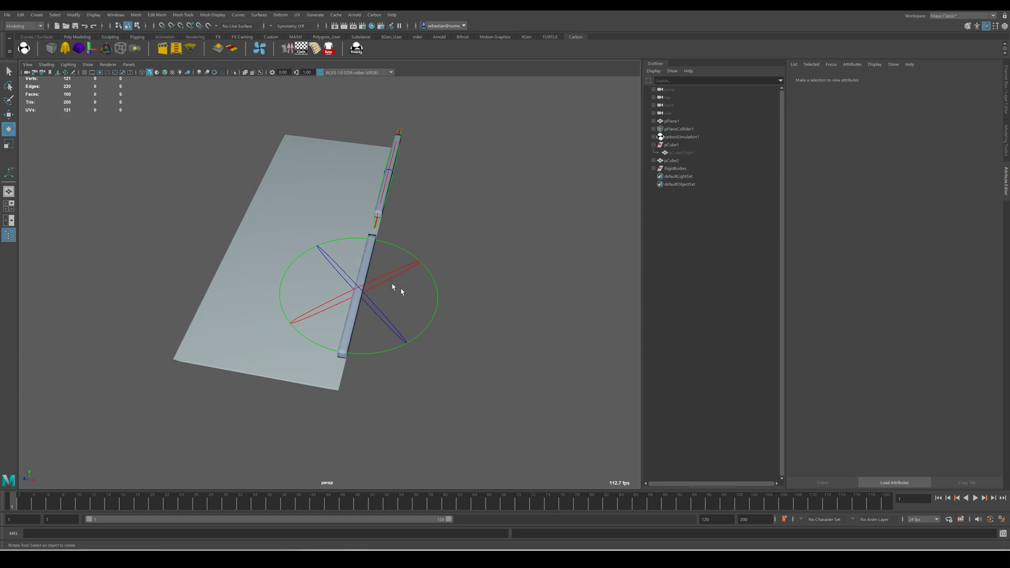
{"action": "mouse_move", "coordinate": [382, 314]}
{"action": "left_mouse_down", "text": "alt"}
{"action": "mouse_move", "coordinate": [377, 304]}
{"action": "mouse_move", "coordinate": [354, 316]}
{"action": "mouse_move", "coordinate": [365, 318]}
{"action": "left_mouse_up", "text": "alt"}
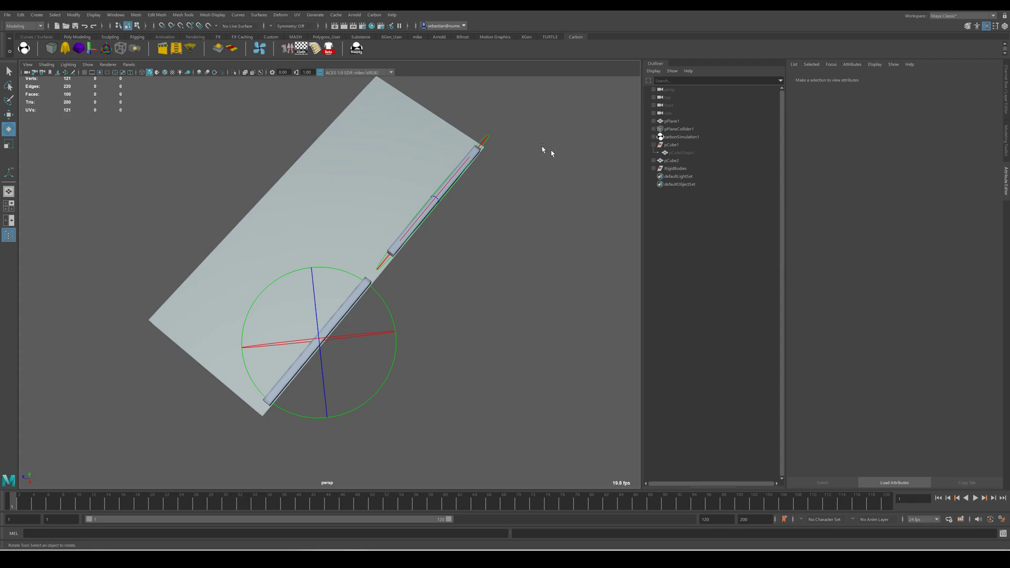
{"action": "mouse_move", "coordinate": [316, 274]}
{"action": "left_mouse_down", "text": "alt"}
{"action": "mouse_move", "coordinate": [304, 280]}
{"action": "mouse_move", "coordinate": [332, 265]}
{"action": "left_mouse_up", "text": "alt"}
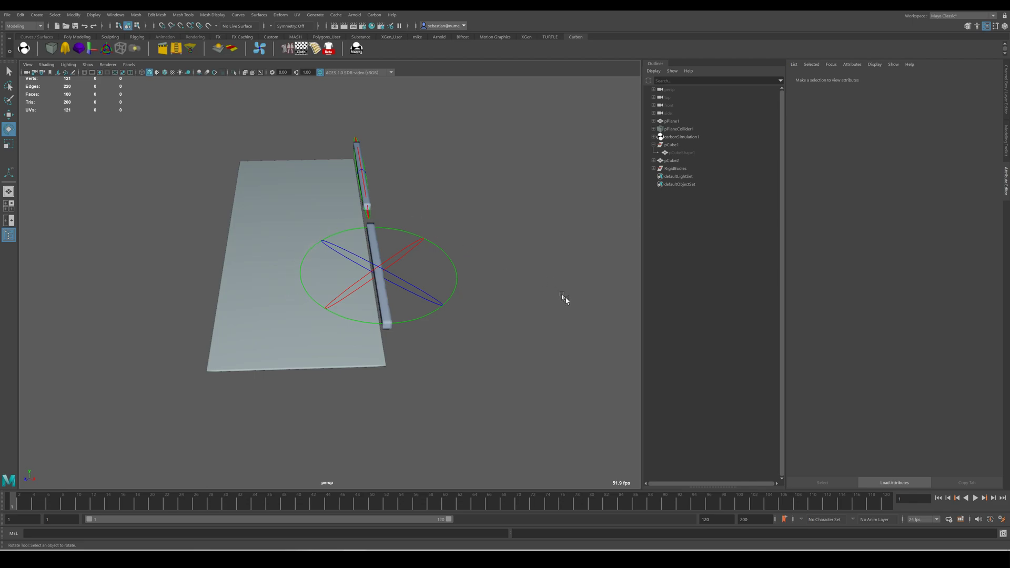
{"action": "left_click_drag", "start_coordinate": [436, 326], "coordinate": [447, 304], "text": "alt"}
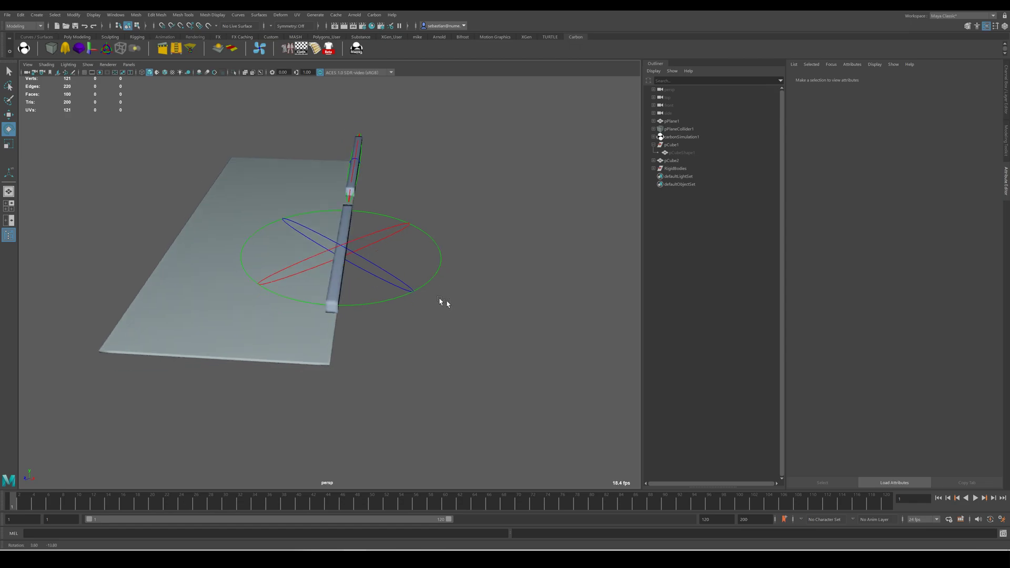
Step the simulation forward frame by frame to frame 22 and examine both bars against the plane's edge
{"action": "left_click", "coordinate": [994, 498]}
{"action": "left_click", "coordinate": [994, 499]}
{"action": "left_click", "coordinate": [994, 498]}
{"action": "left_click", "coordinate": [994, 498]}
{"action": "left_click", "coordinate": [994, 499]}
{"action": "left_click", "coordinate": [994, 499]}
{"action": "left_click", "coordinate": [994, 498]}
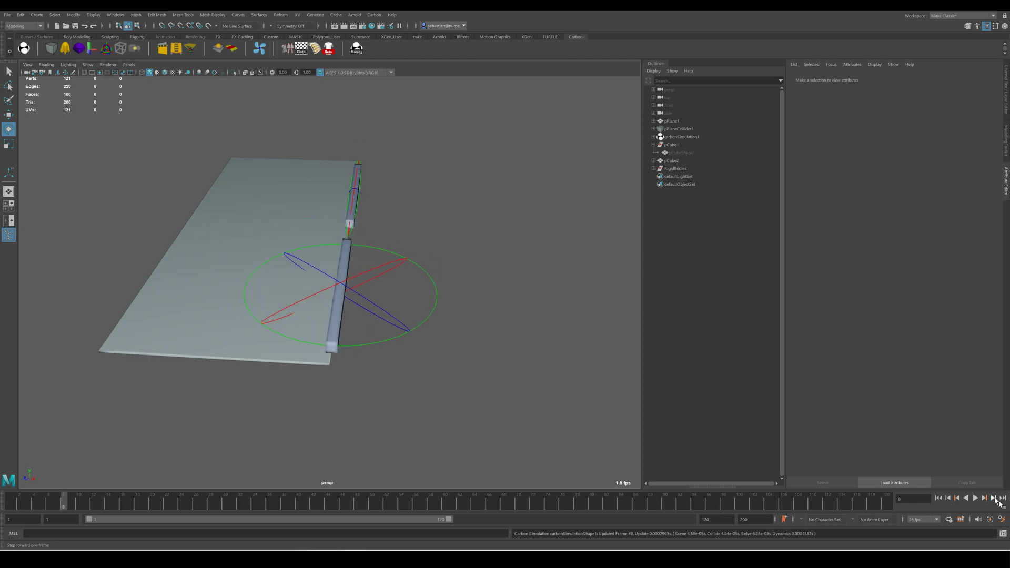
{"action": "left_click", "coordinate": [994, 498]}
{"action": "left_click", "coordinate": [995, 500]}
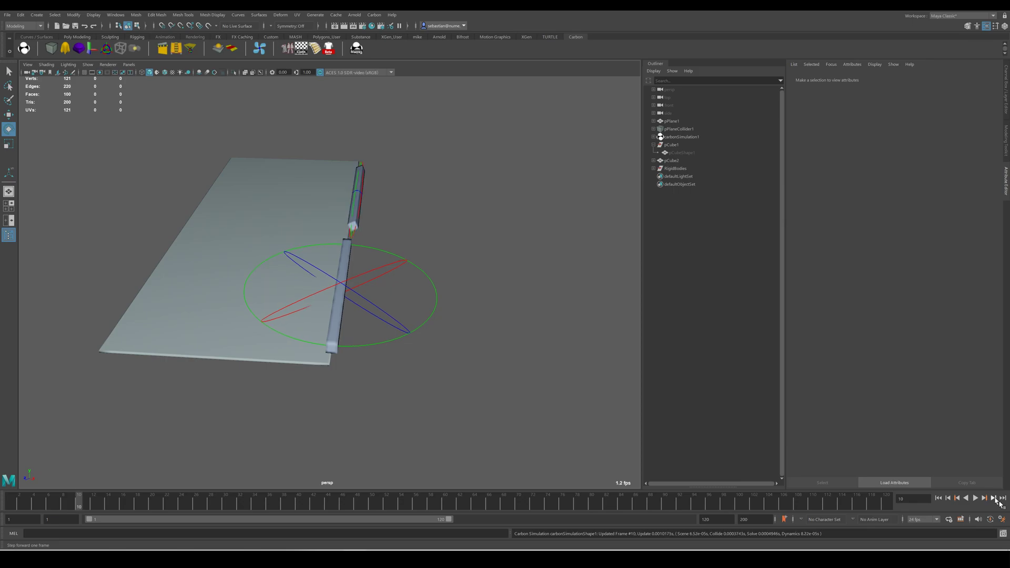
{"action": "left_click", "coordinate": [996, 500]}
{"action": "left_click", "coordinate": [995, 500]}
{"action": "left_click", "coordinate": [996, 500]}
{"action": "left_click", "coordinate": [996, 500]}
{"action": "left_click", "coordinate": [995, 499]}
{"action": "left_click", "coordinate": [995, 500]}
{"action": "left_click", "coordinate": [996, 500]}
{"action": "left_click", "coordinate": [996, 499]}
{"action": "left_click", "coordinate": [995, 499]}
{"action": "left_click", "coordinate": [996, 500]}
{"action": "left_click", "coordinate": [996, 500]}
{"action": "left_click", "coordinate": [996, 500]}
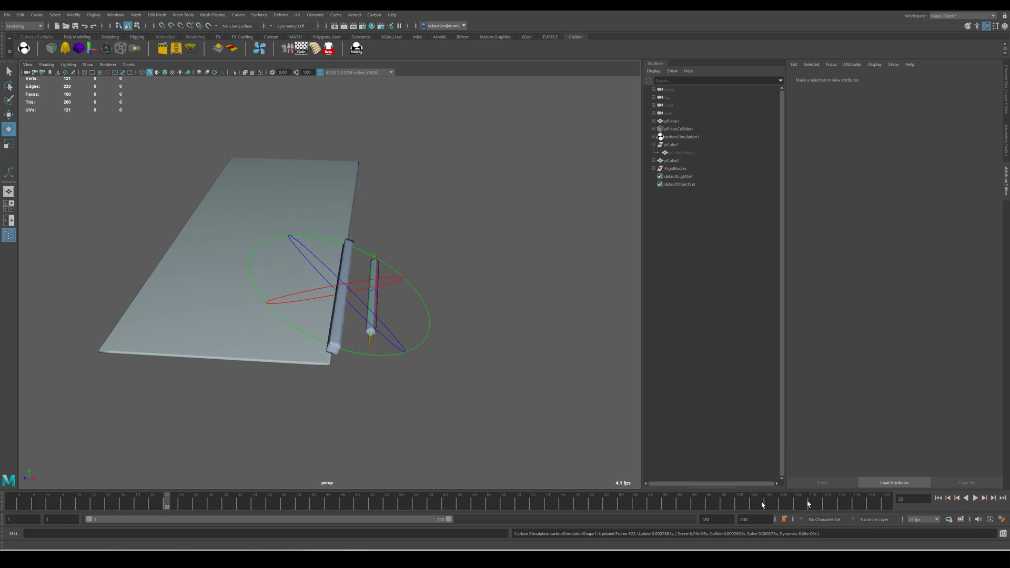
{"action": "left_click_drag", "start_coordinate": [417, 343], "coordinate": [499, 360], "text": "alt"}
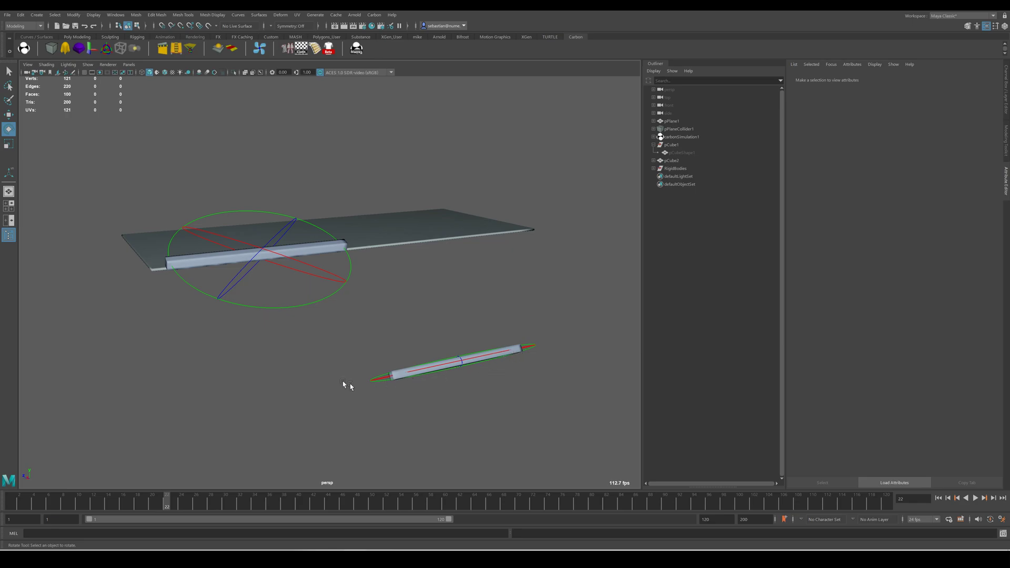
{"action": "left_click_drag", "start_coordinate": [523, 349], "coordinate": [406, 367], "text": "alt"}
{"action": "middle_click_drag", "start_coordinate": [398, 393], "coordinate": [413, 380], "text": "alt"}
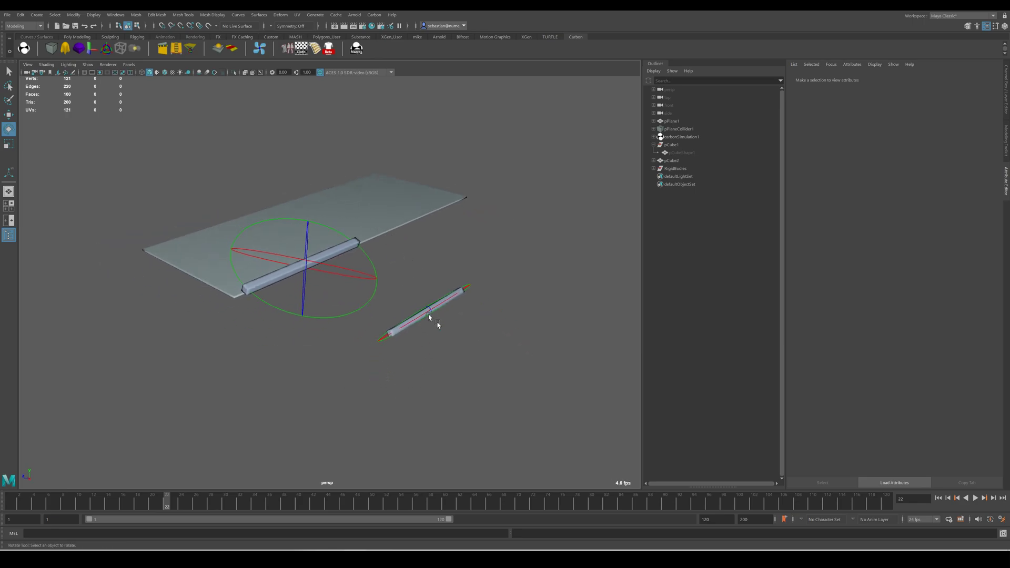
Return the simulation to frame 1, play it, and scrub to around frame 20 to review the bars' motion
{"action": "left_click_drag", "start_coordinate": [167, 507], "coordinate": [12, 503]}
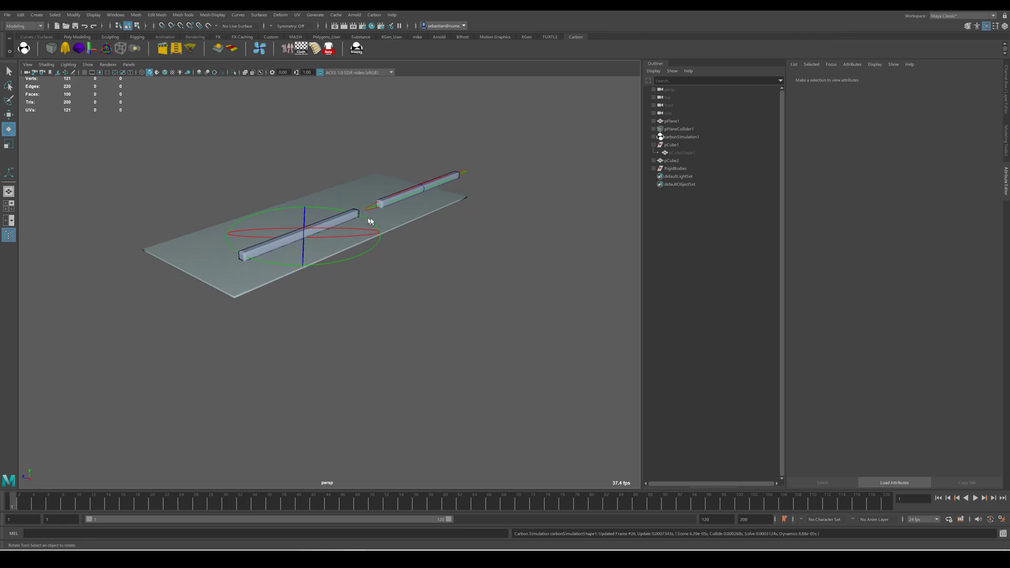
{"action": "key", "text": "alt+v"}
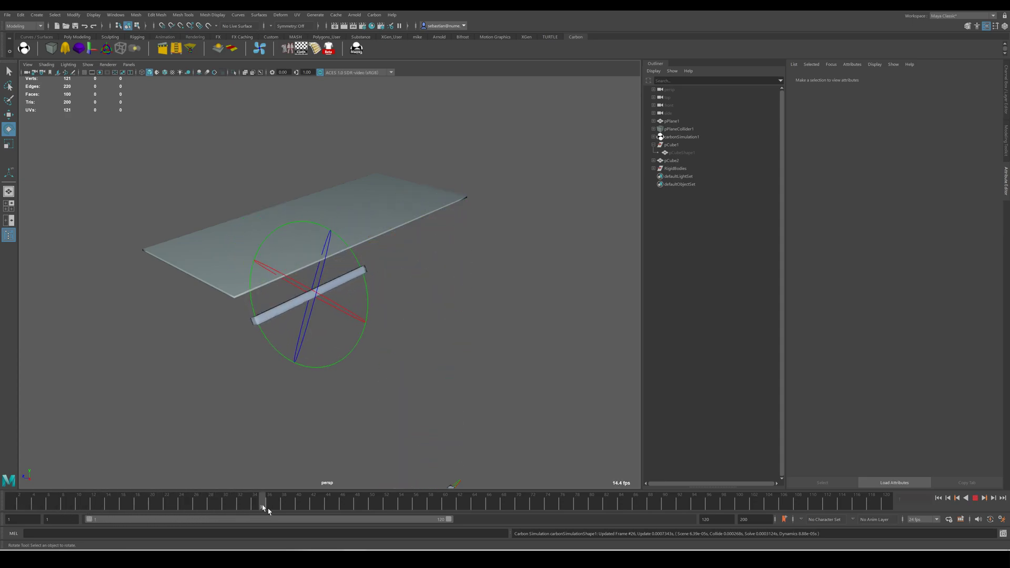
{"action": "left_click", "coordinate": [20, 504]}
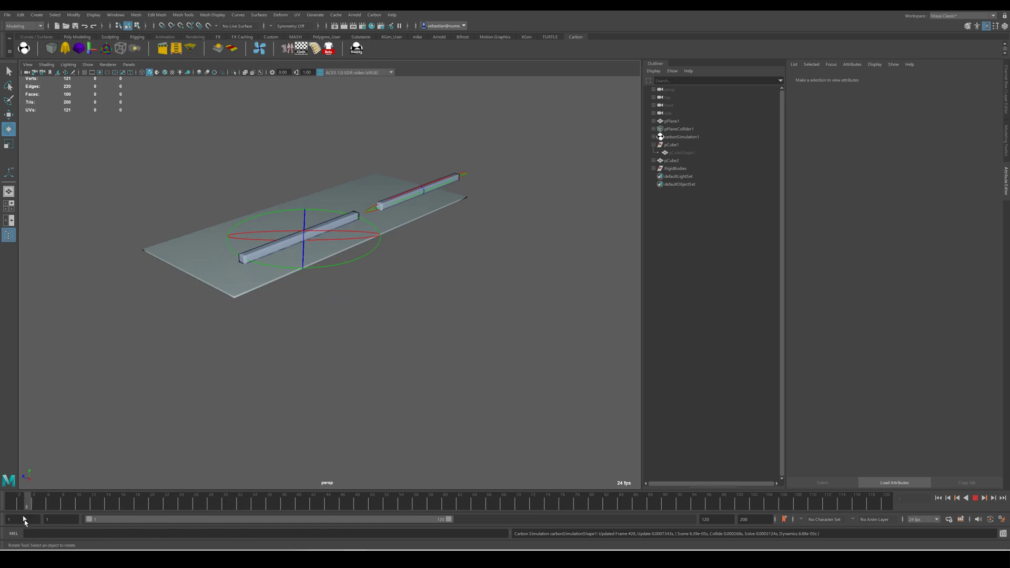
{"action": "left_click", "coordinate": [52, 497]}
{"action": "left_click_drag", "start_coordinate": [51, 490], "coordinate": [153, 499]}
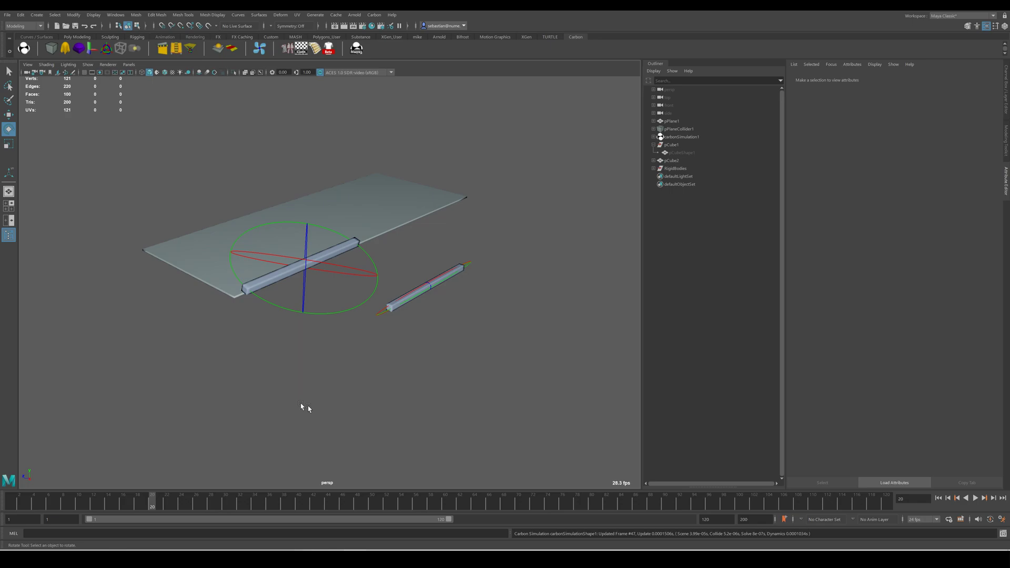
{"action": "left_click", "coordinate": [143, 506]}
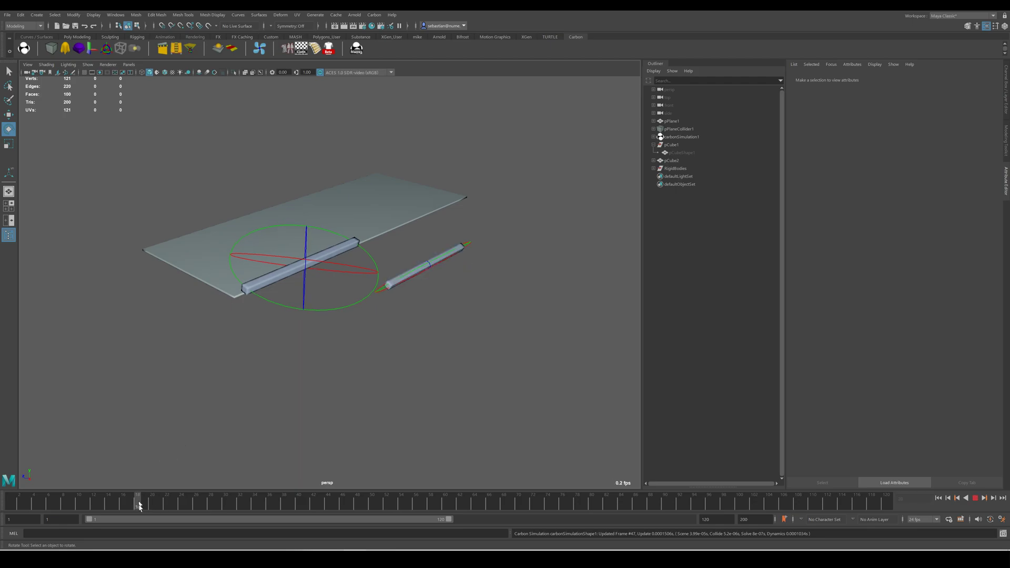
Scrub the simulation back to frame 14 and forward to frame 28, examining how both bars move off the plane's edge
{"action": "left_click_drag", "start_coordinate": [143, 506], "coordinate": [123, 506]}
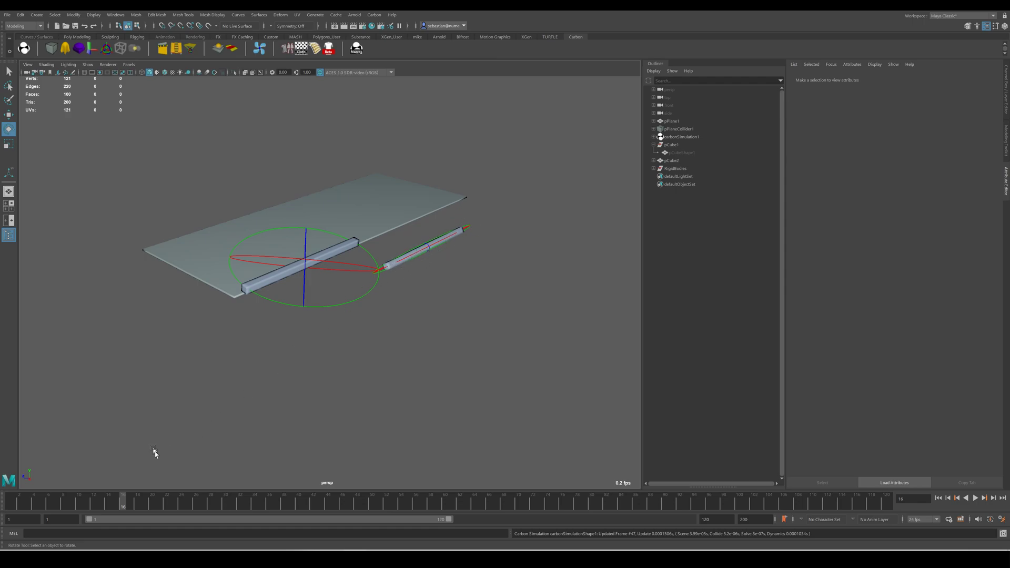
{"action": "mouse_move", "coordinate": [117, 508]}
{"action": "left_mouse_down"}
{"action": "mouse_move", "coordinate": [76, 509]}
{"action": "mouse_move", "coordinate": [172, 501]}
{"action": "mouse_move", "coordinate": [109, 502]}
{"action": "left_mouse_up"}
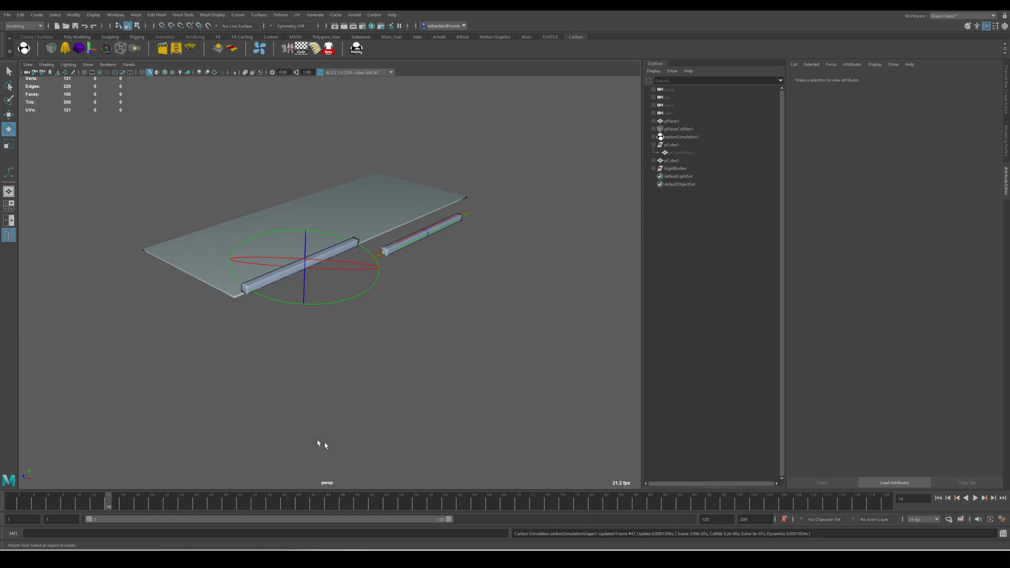
{"action": "left_click_drag", "start_coordinate": [263, 381], "coordinate": [298, 377], "text": "alt"}
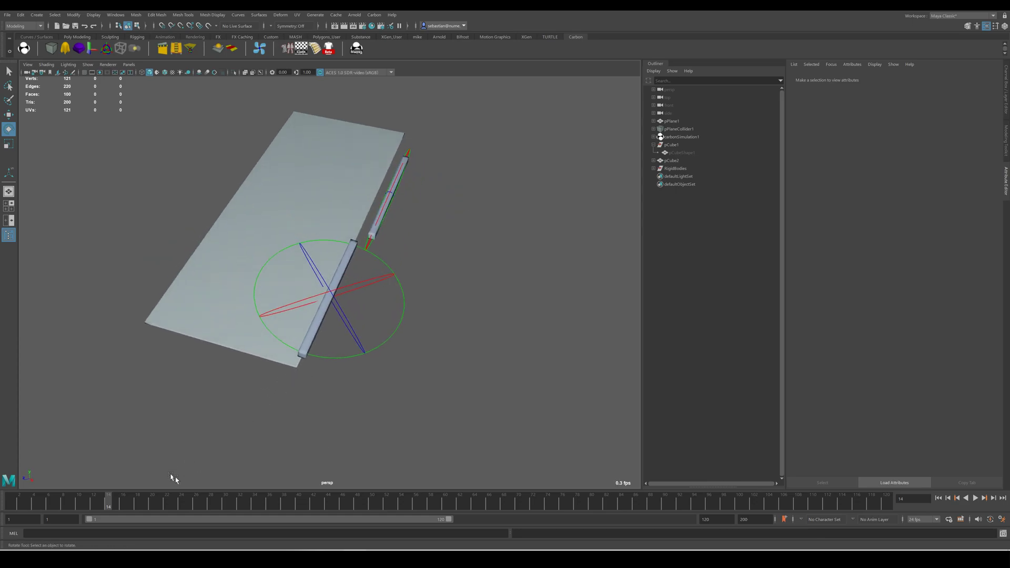
{"action": "left_click_drag", "start_coordinate": [110, 503], "coordinate": [216, 486]}
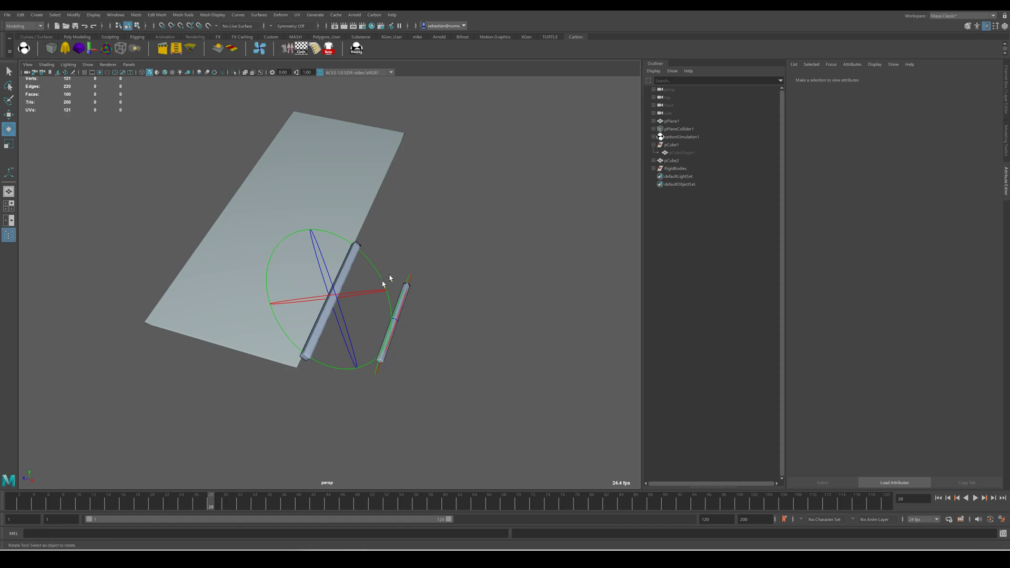
{"action": "left_click_drag", "start_coordinate": [389, 327], "coordinate": [362, 332], "text": "alt"}
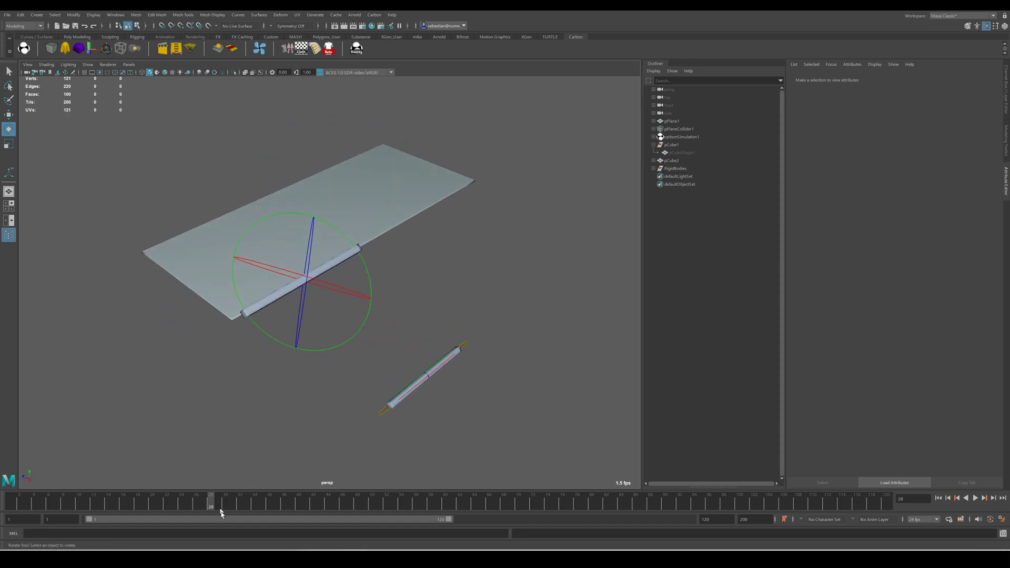
Replay the simulation, scrub between the start and frame 24 to compare the bars' motion, and return to frame 1
{"action": "key", "text": "alt+v"}
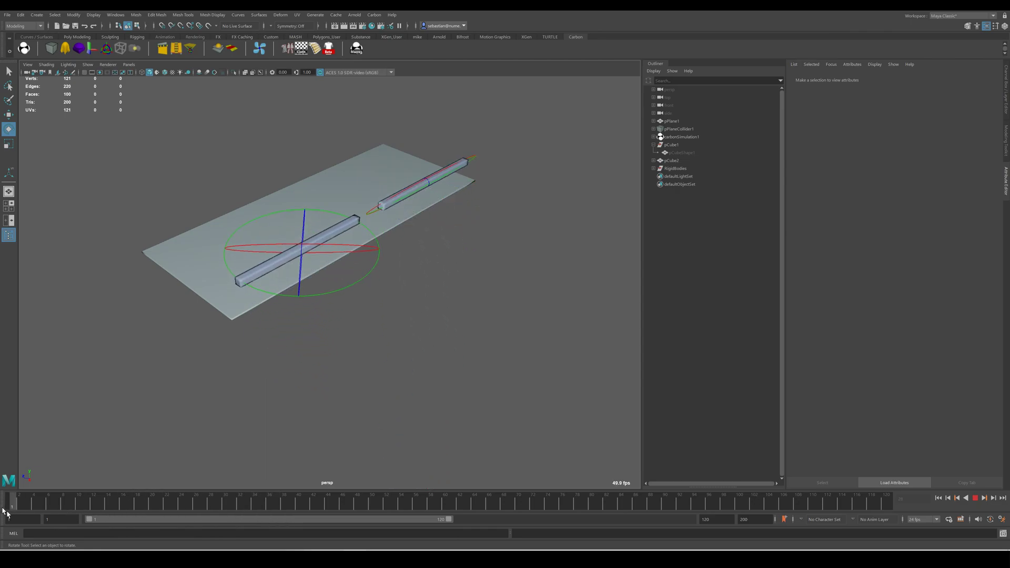
{"action": "left_click_drag", "start_coordinate": [206, 497], "coordinate": [161, 497]}
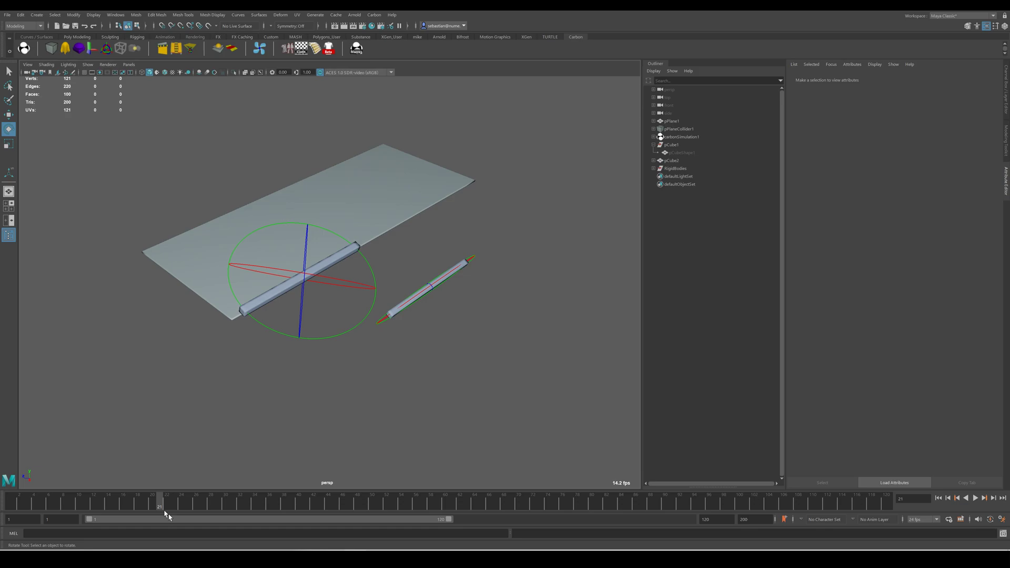
{"action": "left_click_drag", "start_coordinate": [163, 507], "coordinate": [31, 508]}
{"action": "left_click_drag", "start_coordinate": [15, 510], "coordinate": [182, 501]}
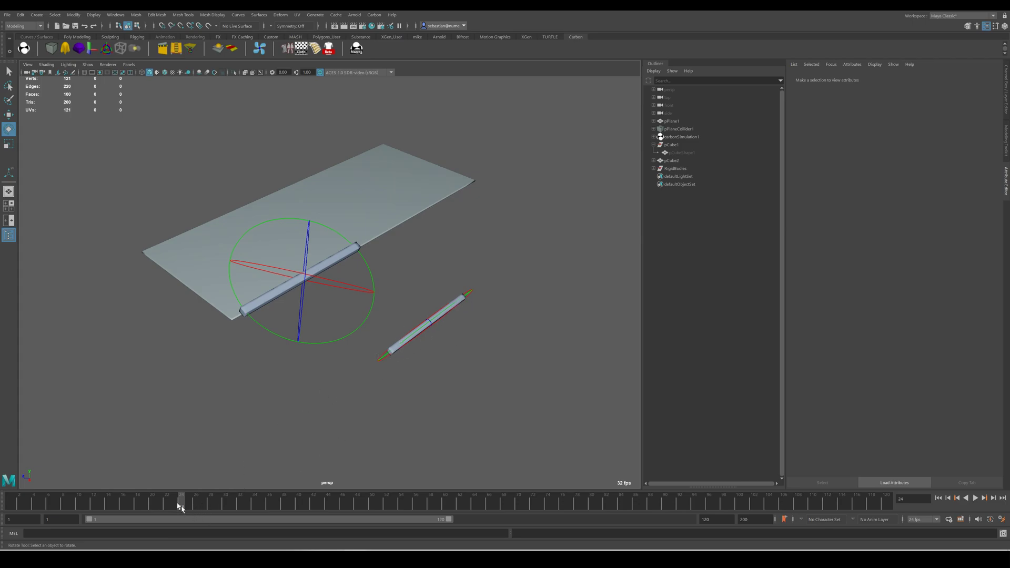
{"action": "left_click_drag", "start_coordinate": [184, 505], "coordinate": [14, 501]}
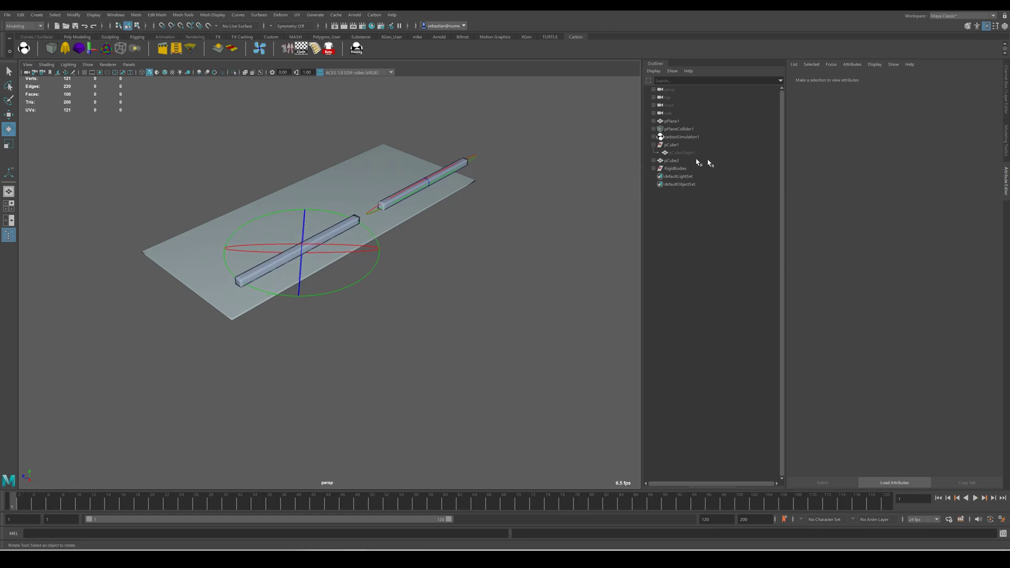
Inspect pCube1's transform attributes, clear the selection, and view the bars and their inertia ellipses from above
{"action": "left_click", "coordinate": [677, 146]}
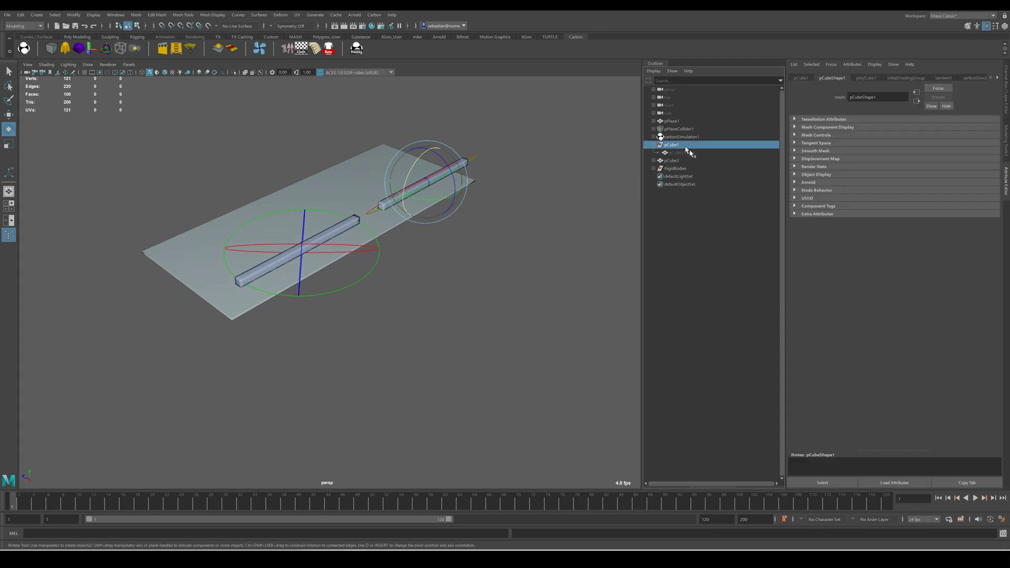
{"action": "left_click", "coordinate": [802, 78]}
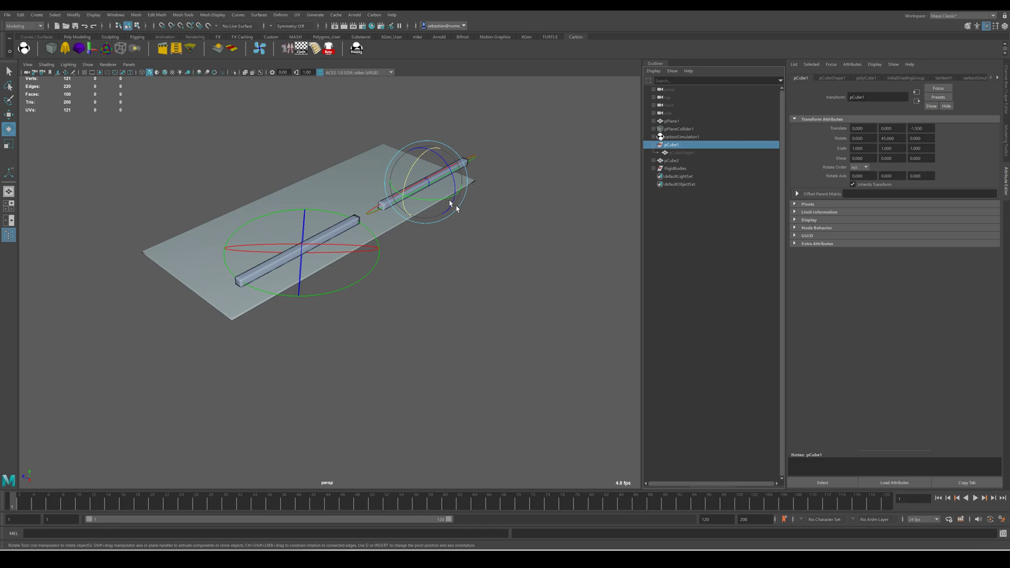
{"action": "left_click", "coordinate": [478, 271]}
{"action": "left_click_drag", "start_coordinate": [478, 270], "coordinate": [426, 167], "text": "alt"}
{"action": "left_click_drag", "start_coordinate": [511, 274], "coordinate": [496, 266], "text": "alt"}
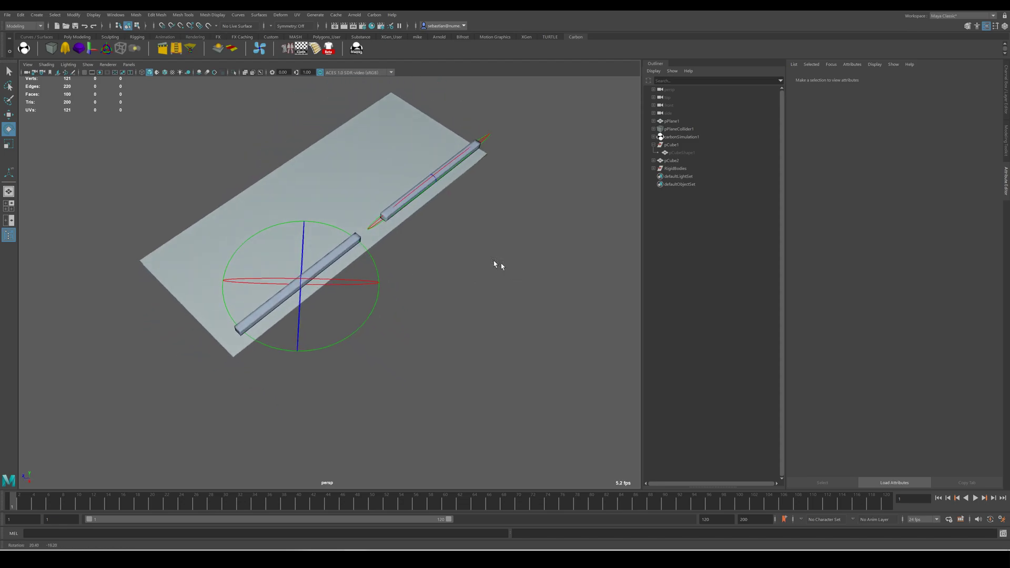
Select the rigid shape in pCubeShape1RigidBody and scale its inertia extent along X to about 1.816
{"action": "left_click", "coordinate": [653, 169]}
{"action": "left_click", "coordinate": [658, 177]}
{"action": "left_click", "coordinate": [663, 184]}
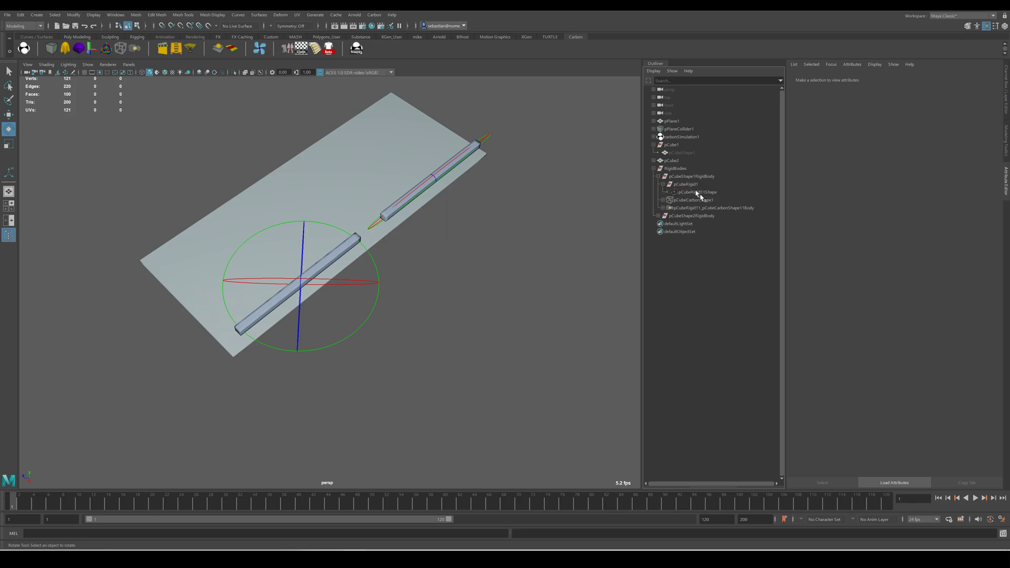
{"action": "left_click", "coordinate": [698, 192]}
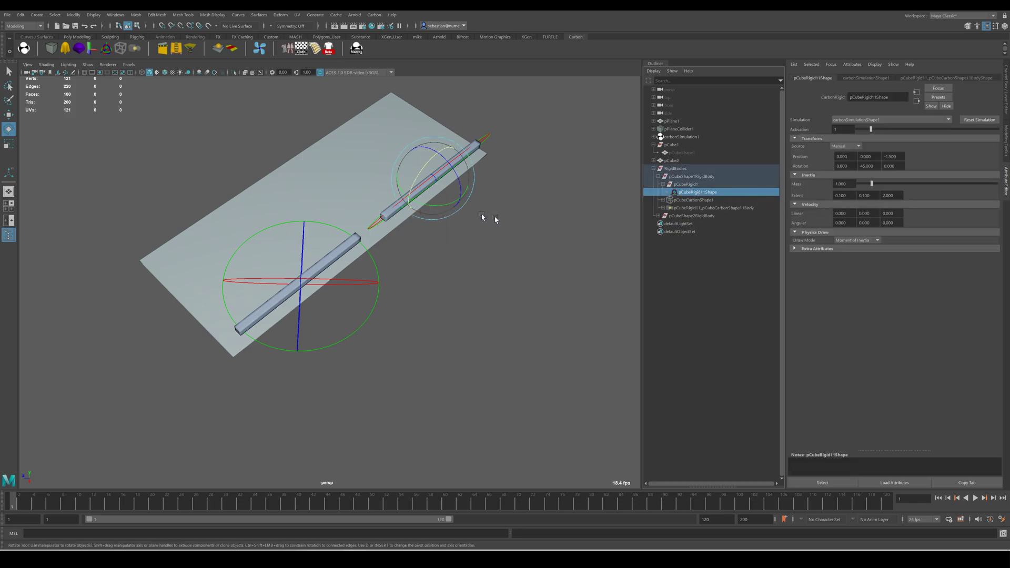
{"action": "key", "text": "r"}
{"action": "left_click_drag", "start_coordinate": [464, 200], "coordinate": [1008, 510]}
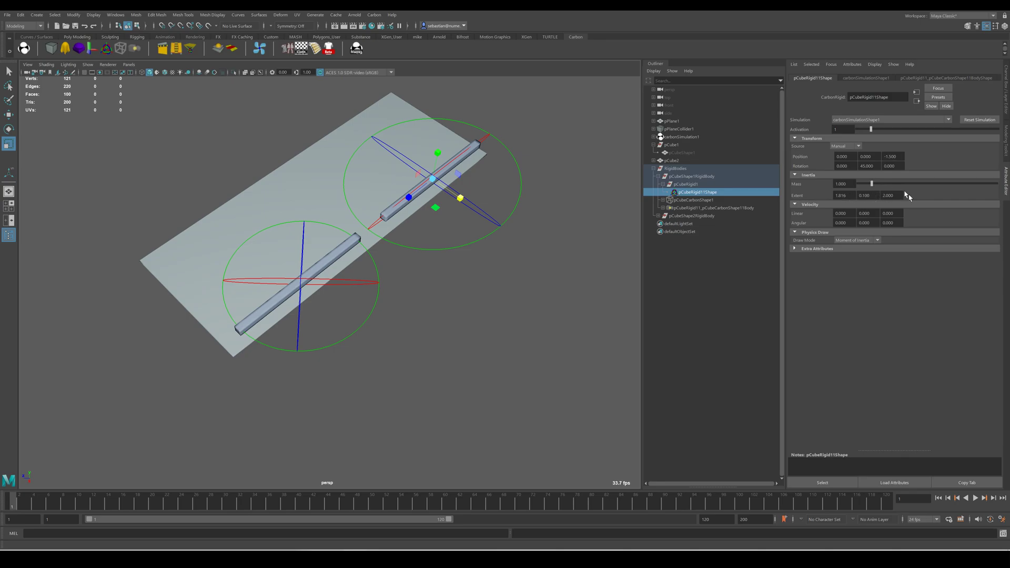
Reset the simulation and step it forward frame by frame to frame 31 to compare both bars' motion
{"action": "left_click", "coordinate": [980, 120]}
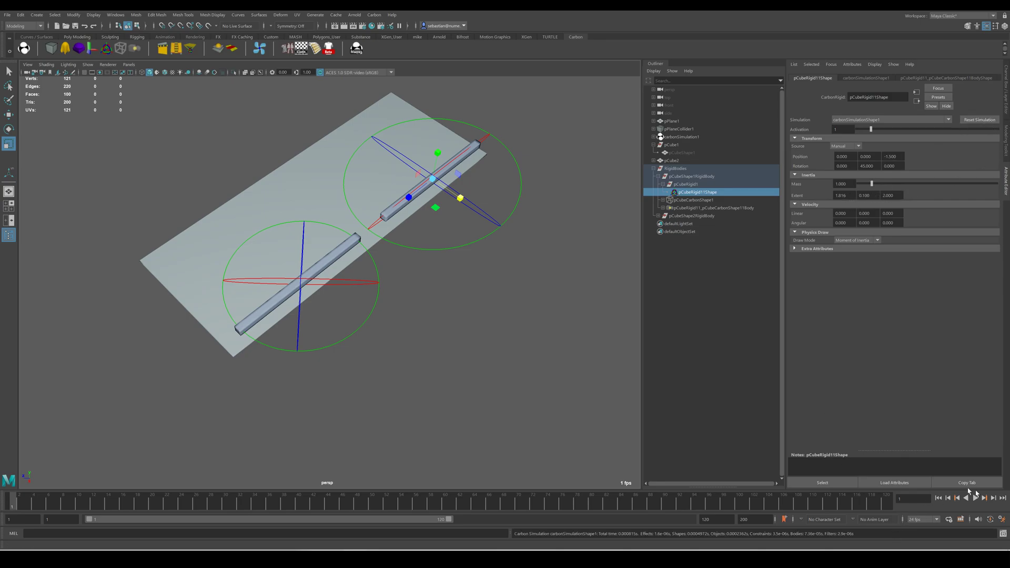
{"action": "left_click", "coordinate": [993, 498]}
{"action": "left_click", "coordinate": [993, 497]}
{"action": "left_click", "coordinate": [993, 498]}
{"action": "left_click", "coordinate": [993, 498]}
{"action": "left_click", "coordinate": [994, 498]}
{"action": "left_click", "coordinate": [994, 498]}
{"action": "left_click", "coordinate": [994, 499]}
{"action": "left_click", "coordinate": [994, 499]}
{"action": "left_click", "coordinate": [994, 499]}
{"action": "left_click", "coordinate": [994, 499]}
{"action": "left_click", "coordinate": [994, 498]}
{"action": "left_click", "coordinate": [993, 499]}
{"action": "left_click", "coordinate": [994, 499]}
{"action": "left_click", "coordinate": [993, 499]}
{"action": "left_click", "coordinate": [993, 499]}
{"action": "left_click", "coordinate": [993, 499]}
{"action": "left_click", "coordinate": [994, 499]}
{"action": "left_click", "coordinate": [993, 499]}
{"action": "left_click", "coordinate": [993, 499]}
{"action": "left_click", "coordinate": [993, 499]}
{"action": "left_click", "coordinate": [994, 499]}
{"action": "left_click", "coordinate": [993, 499]}
{"action": "left_click", "coordinate": [994, 499]}
{"action": "left_click", "coordinate": [994, 499]}
{"action": "left_click", "coordinate": [993, 499]}
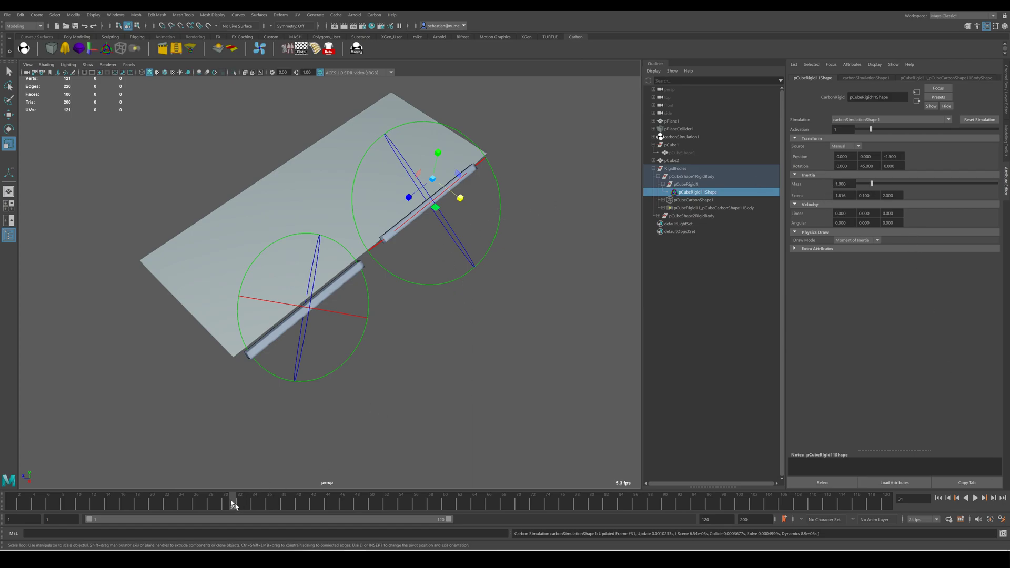
Advance the simulation to frame 33, clear the selection, and examine both bars from a lower side angle
{"action": "key", "text": "alt+v"}
{"action": "left_click_drag", "start_coordinate": [272, 524], "coordinate": [248, 530]}
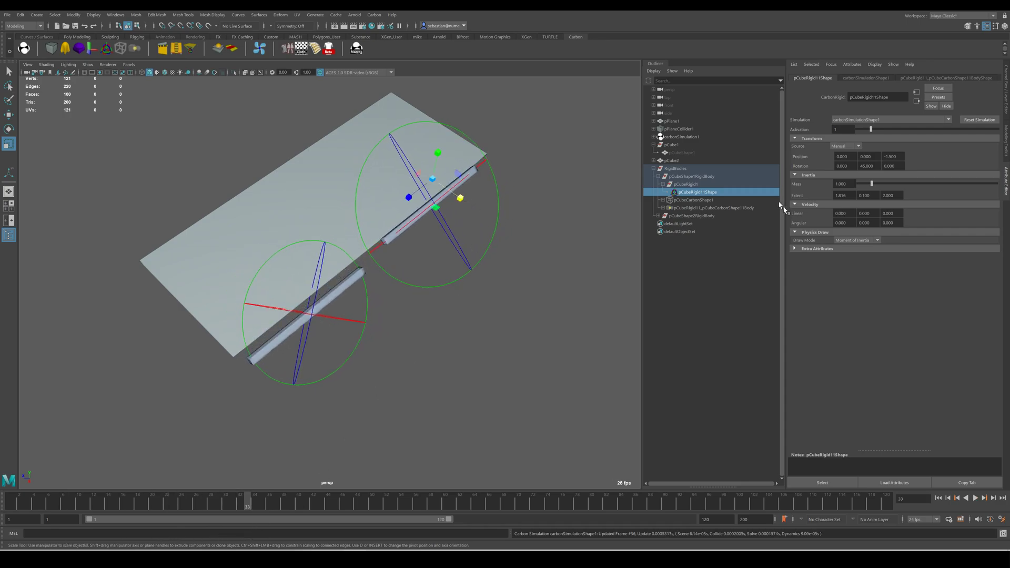
{"action": "left_click", "coordinate": [569, 286]}
{"action": "left_click_drag", "start_coordinate": [417, 325], "coordinate": [334, 264], "text": "alt"}
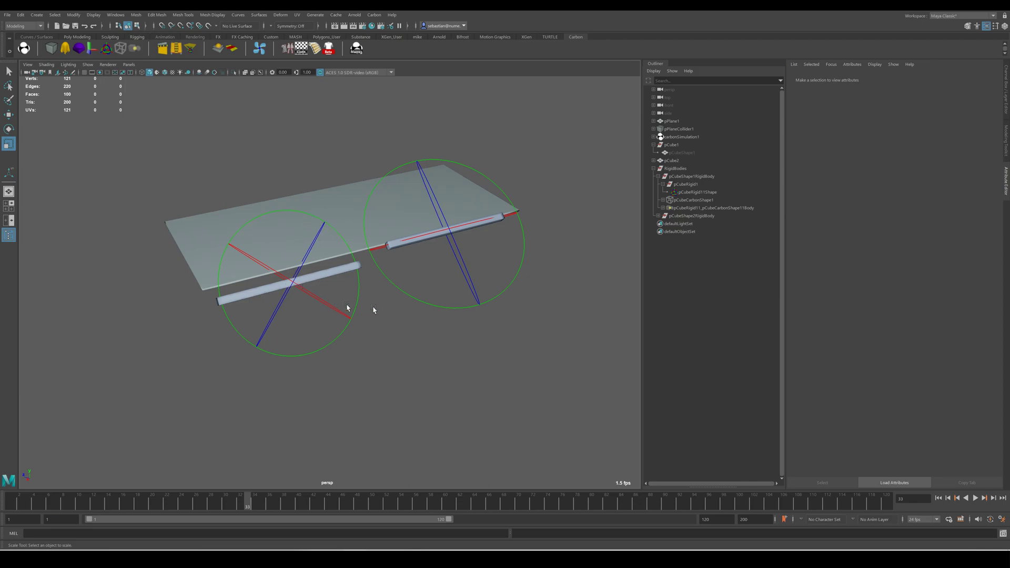